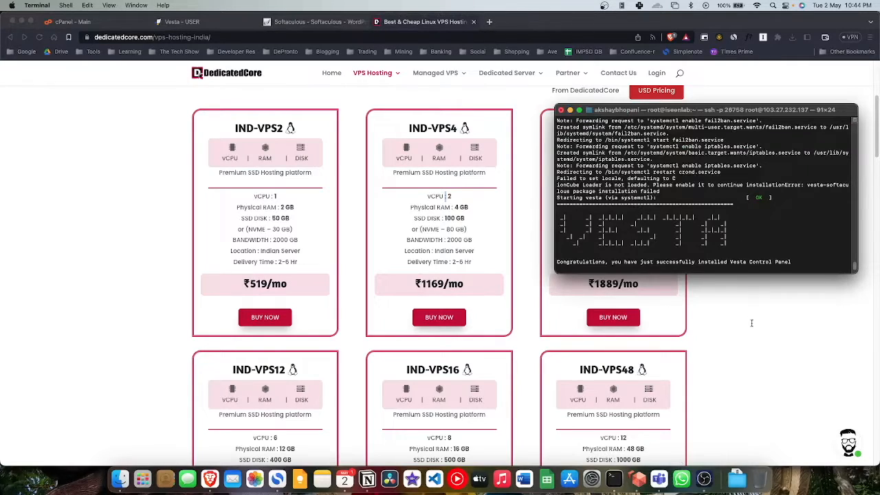
Step: With the Vesta install finished, bring up the Vesta admin panel's USER page in Brave
click(751, 323)
click(176, 22)
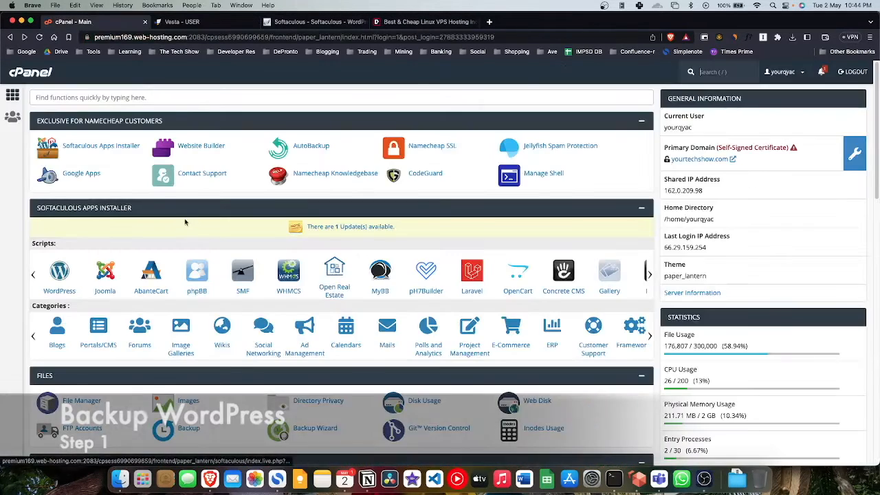
Step: Back up strikingstreetwear.com's WordPress installation, files and database, through Softaculous
click(105, 146)
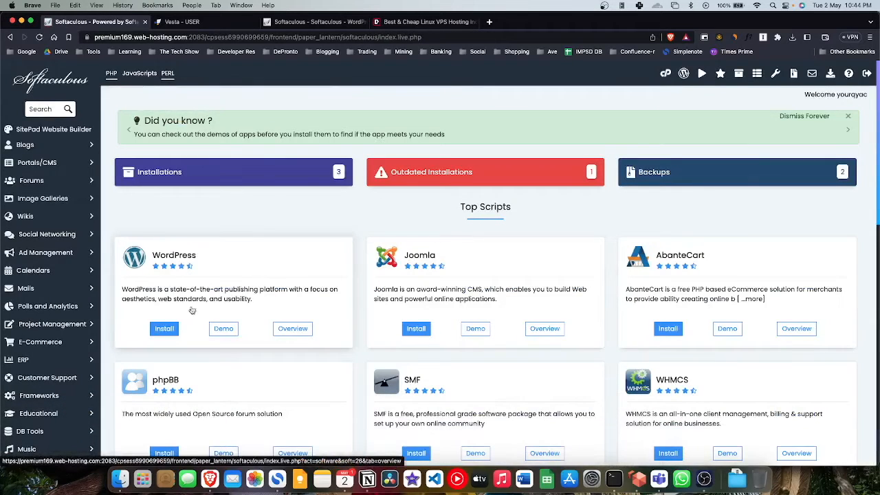
click(316, 314)
scroll(517, 320, down, 2)
scroll(517, 320, down, 5)
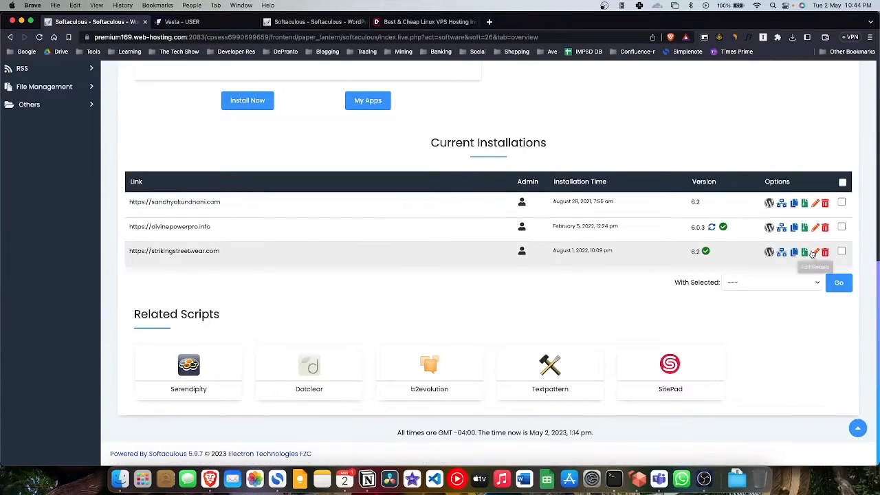
click(769, 253)
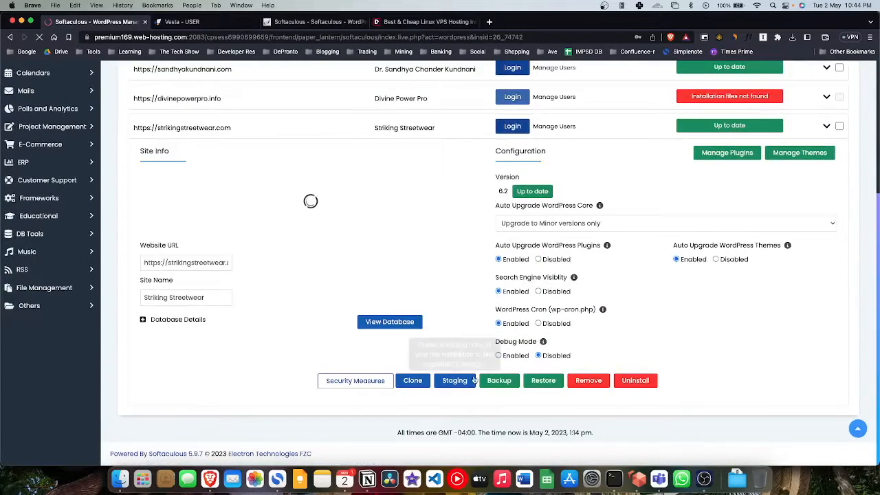
click(497, 380)
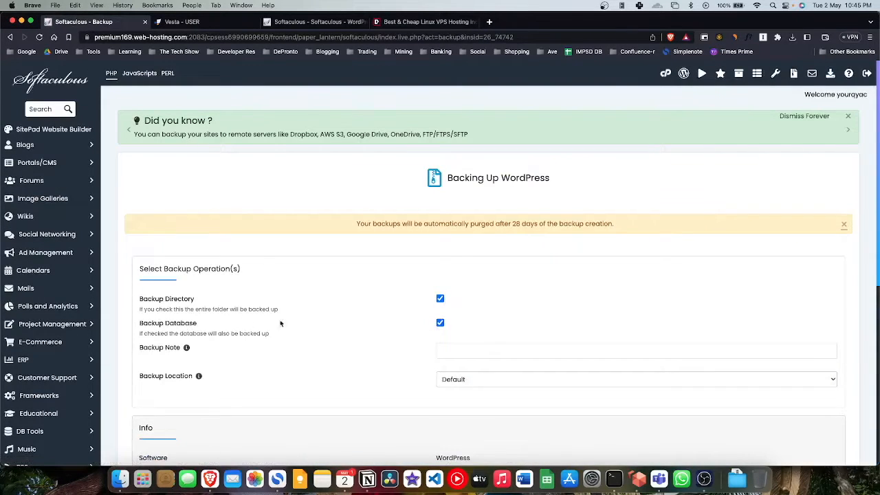
scroll(557, 342, down, 5)
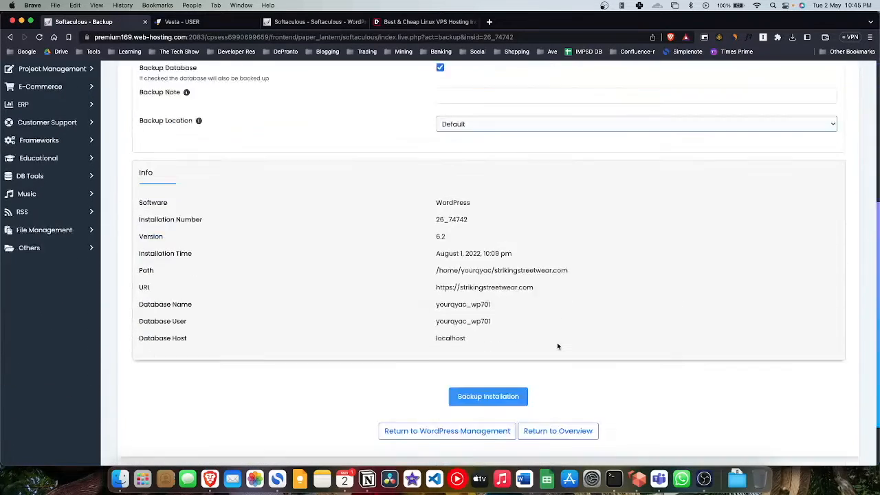
scroll(557, 346, down, 2)
click(485, 337)
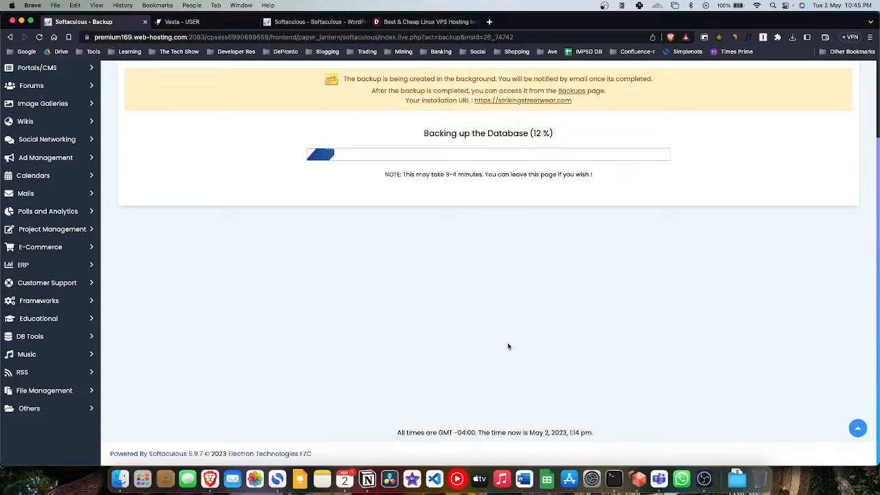
scroll(512, 347, up, 3)
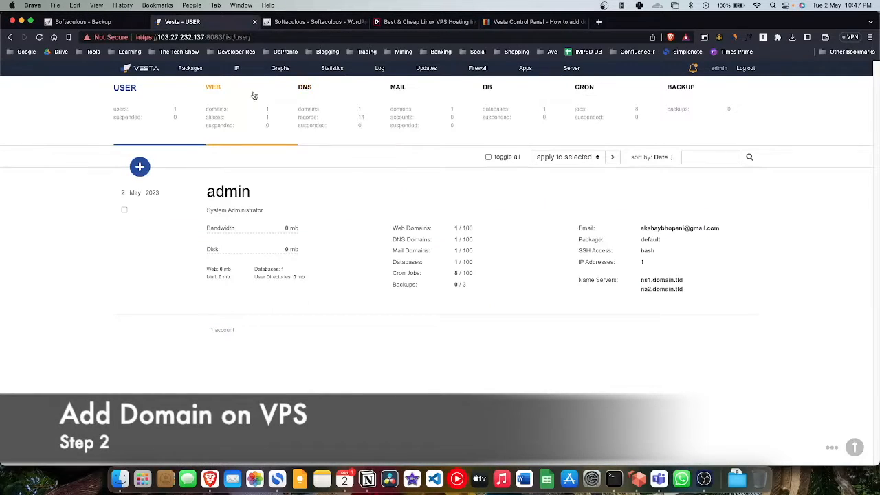
Step: Open Vesta's Add Web Domain form and load strikingstreetwear.com in a new tab to grab its address
click(233, 96)
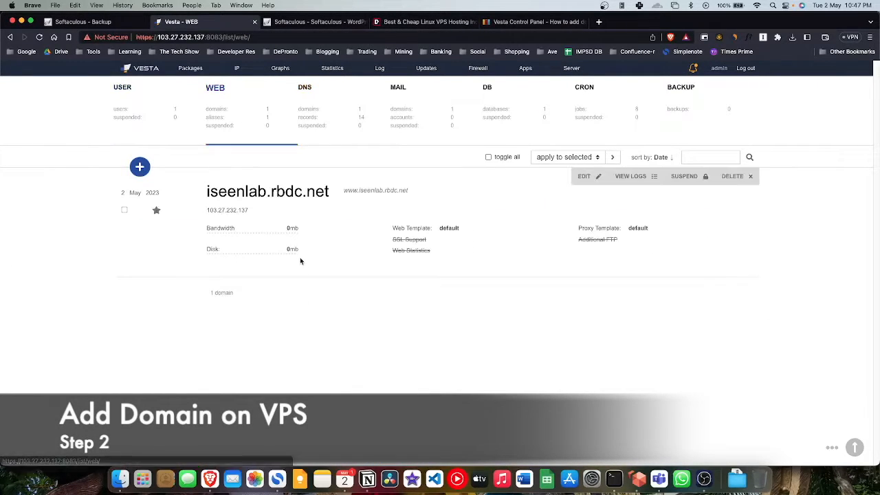
click(140, 169)
click(242, 215)
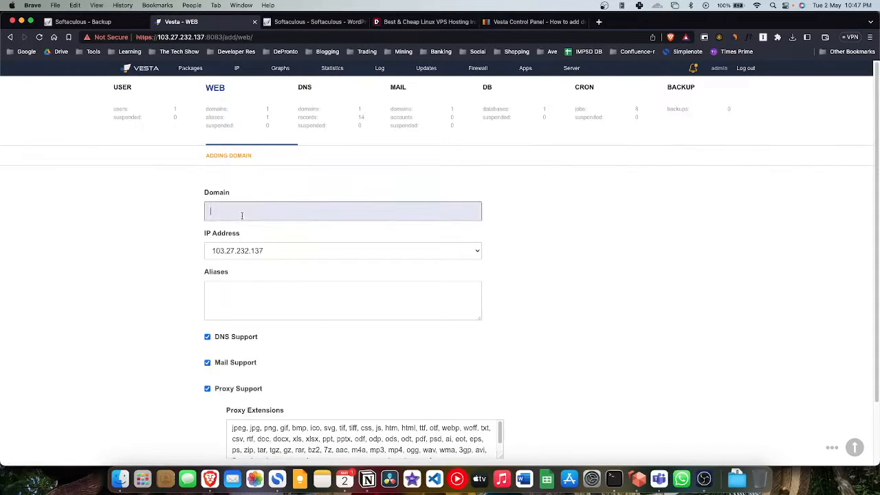
click(601, 23)
text(str)
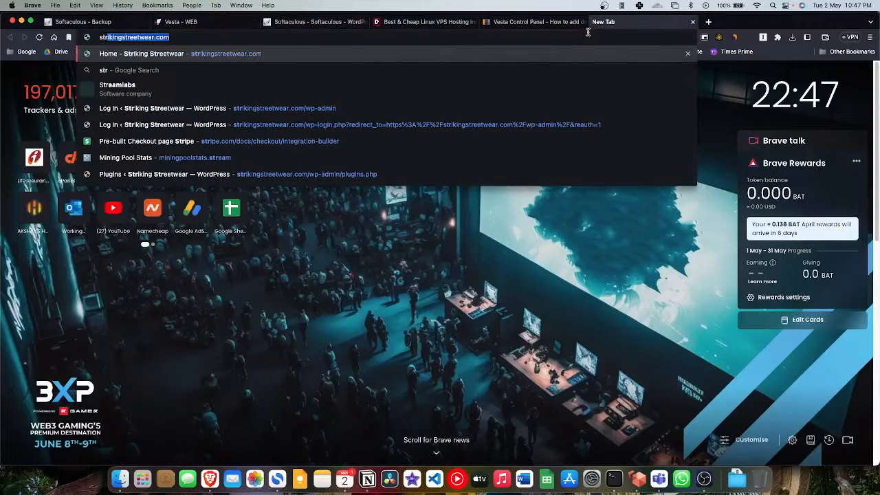
key(Return)
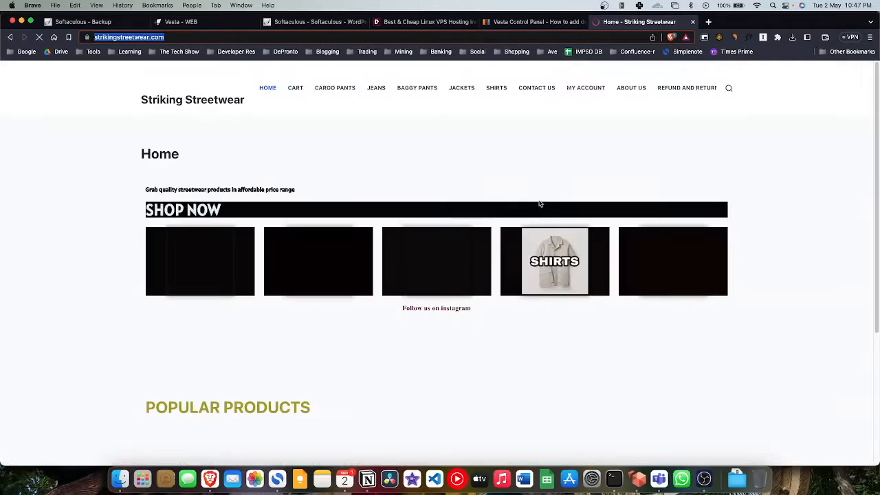
click(440, 22)
click(312, 22)
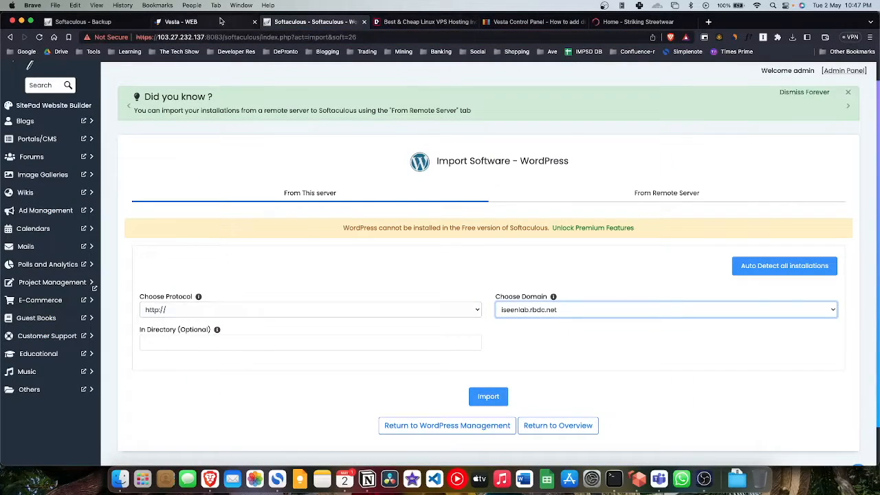
click(180, 22)
text(https://strikingstreetwear.com/)
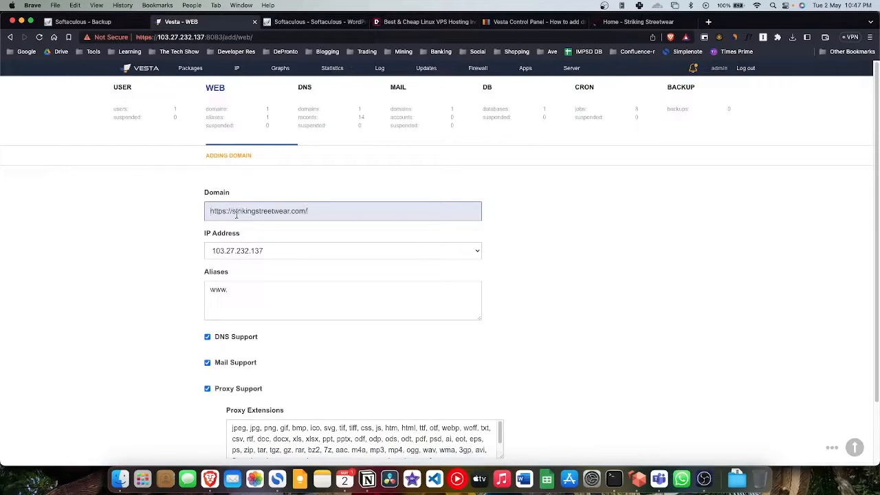
click(578, 297)
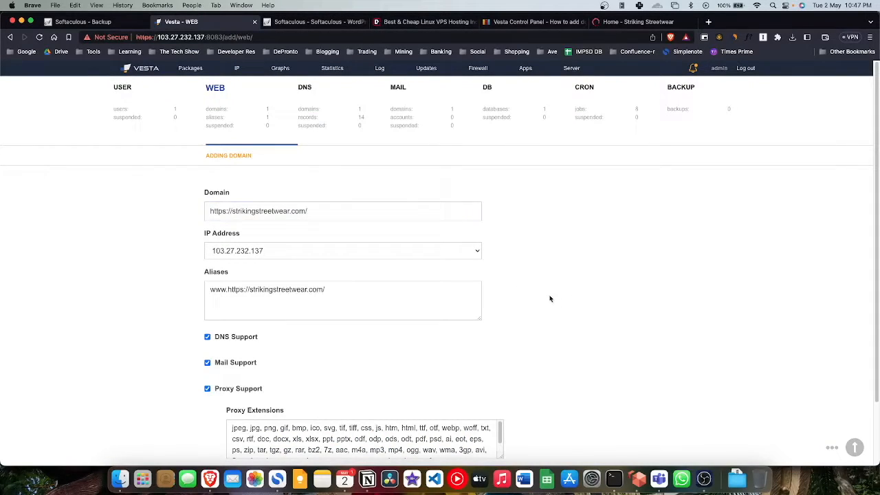
click(232, 211)
key(BackSpace)
key(BackSpace)
key(BackSpace)
key(BackSpace)
key(BackSpace)
key(BackSpace)
key(BackSpace)
key(BackSpace)
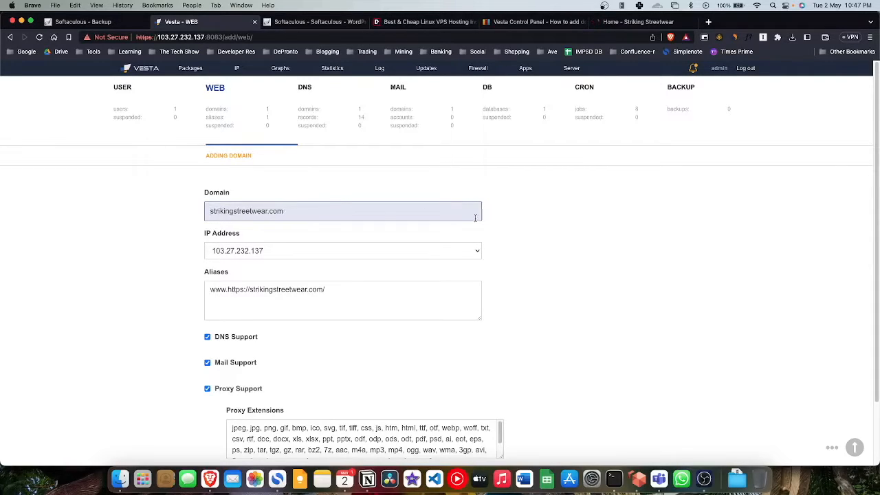
click(532, 240)
scroll(521, 261, down, 3)
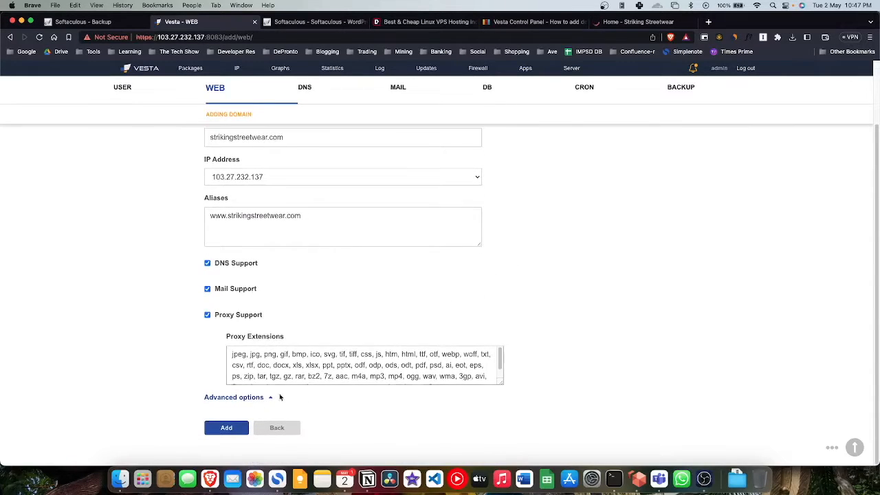
click(227, 427)
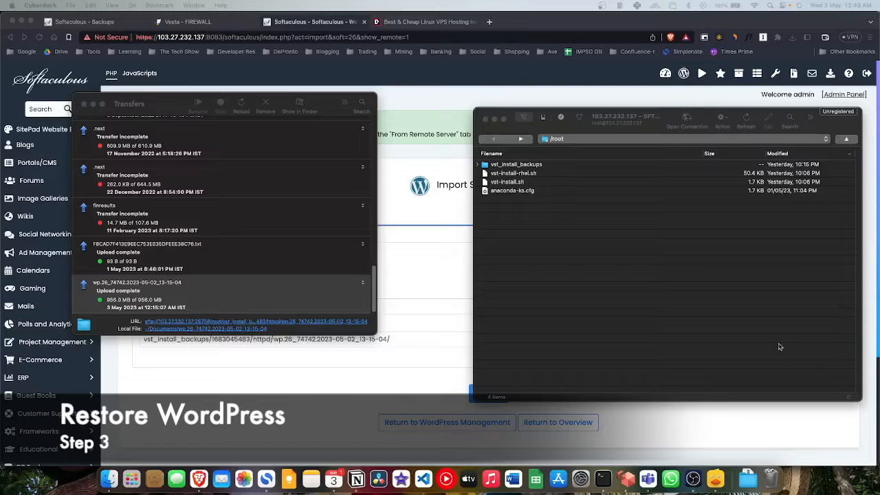
Step: Browse Cyberduck to /home/admin/web/strikingstreetwear.com/public_html and open the local backup folder
click(555, 139)
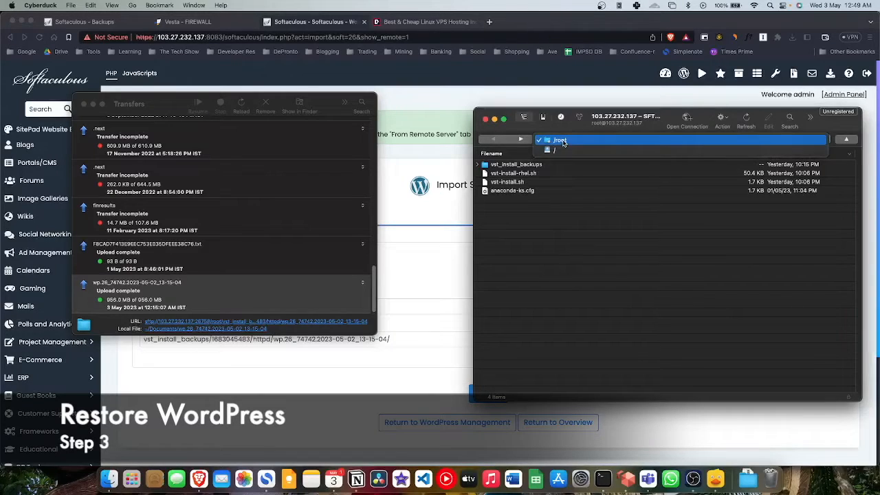
click(562, 152)
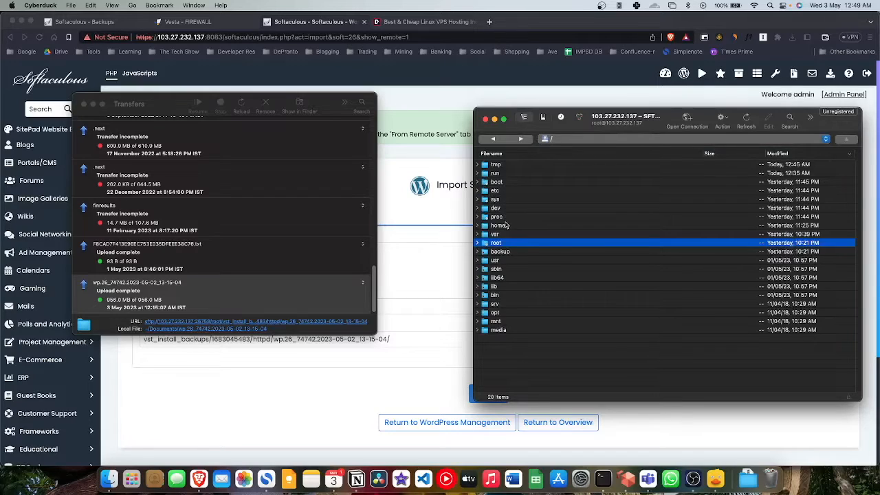
double_click(498, 226)
double_click(512, 183)
double_click(507, 175)
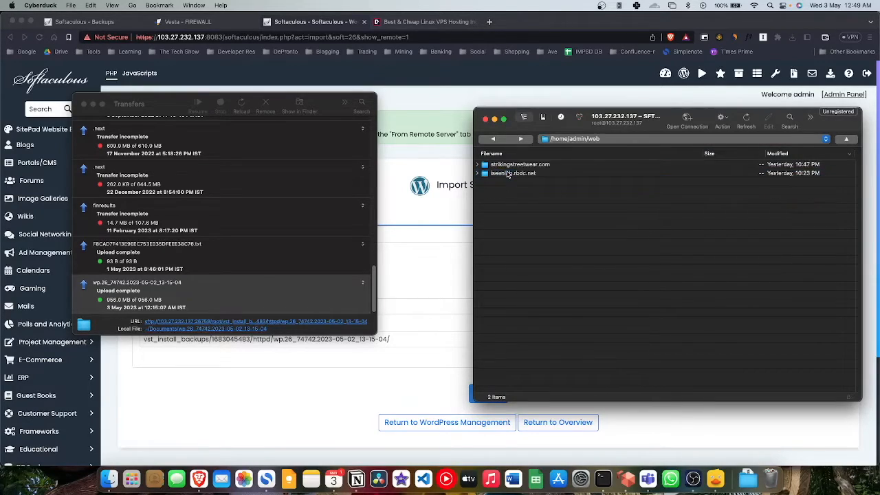
double_click(533, 166)
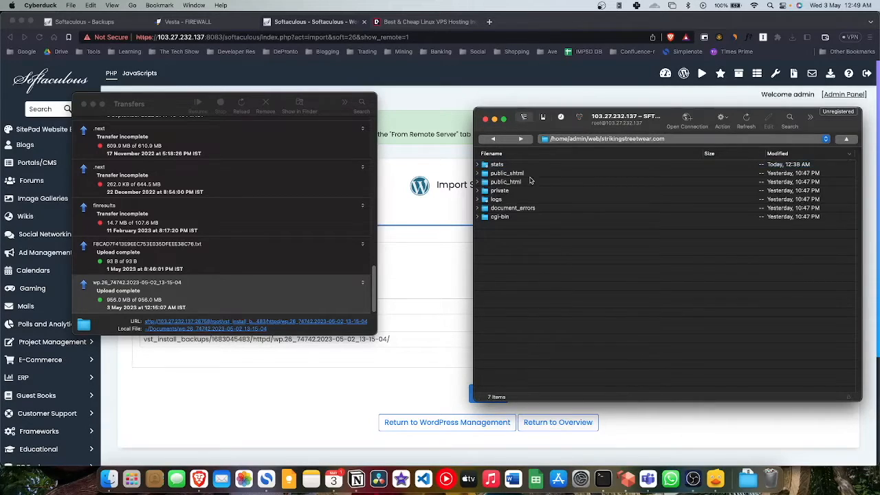
double_click(521, 183)
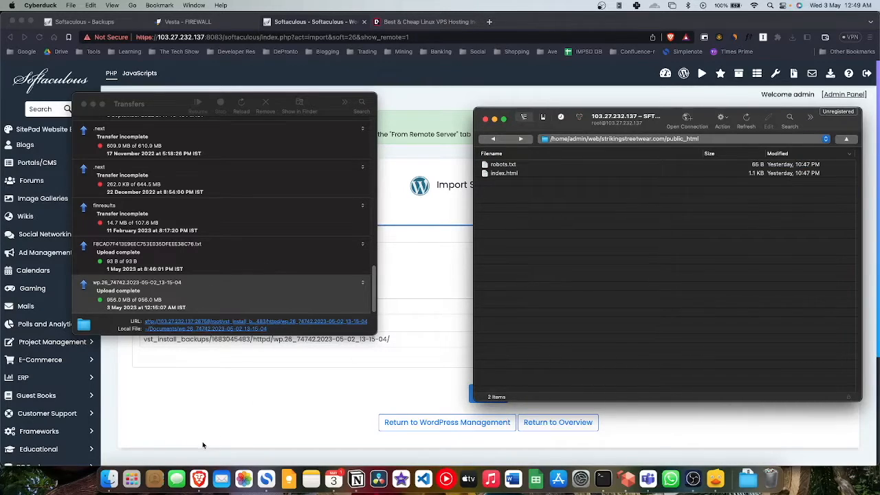
click(109, 479)
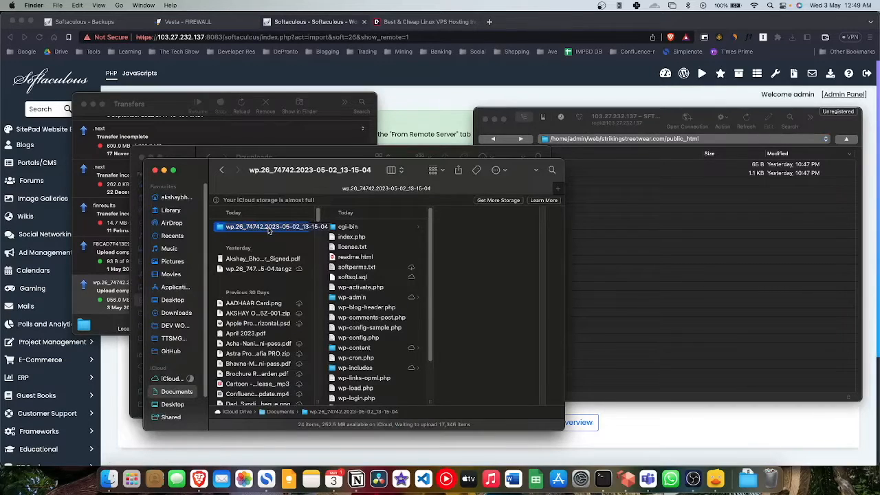
Step: Upload the 953.2 MB wp.26_74742.2023-05-02_13-15-04 folder into public_html, dismissing the Clean Up prompt
drag(269, 231, 617, 286)
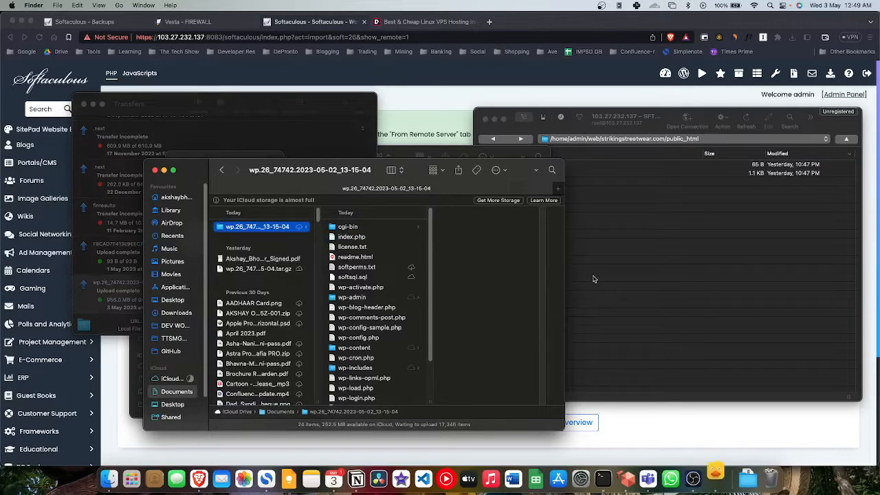
click(592, 279)
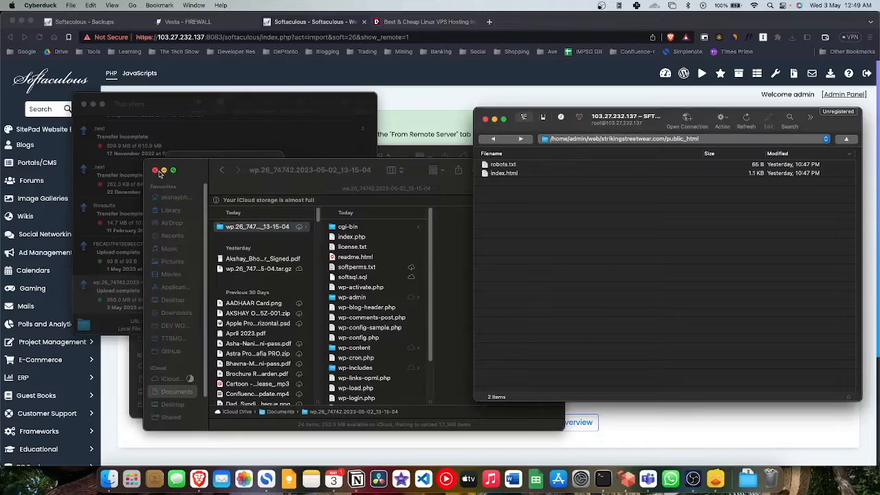
click(164, 170)
click(241, 230)
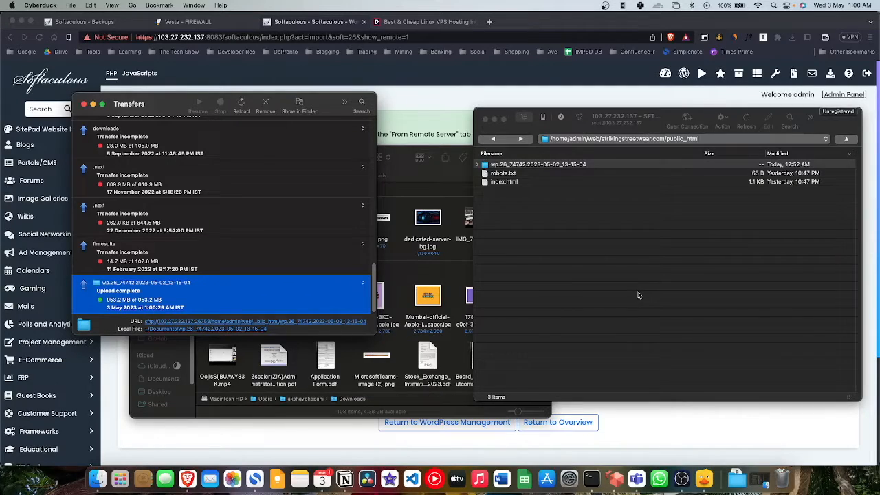
click(609, 262)
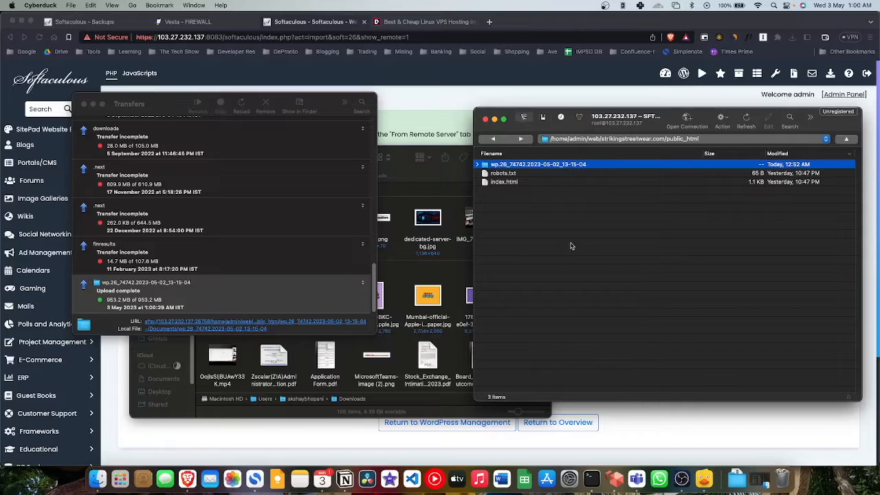
Step: Open the uploaded wp.26_74742 folder on the server in Cyberduck
click(565, 226)
double_click(548, 169)
key(super+Tab)
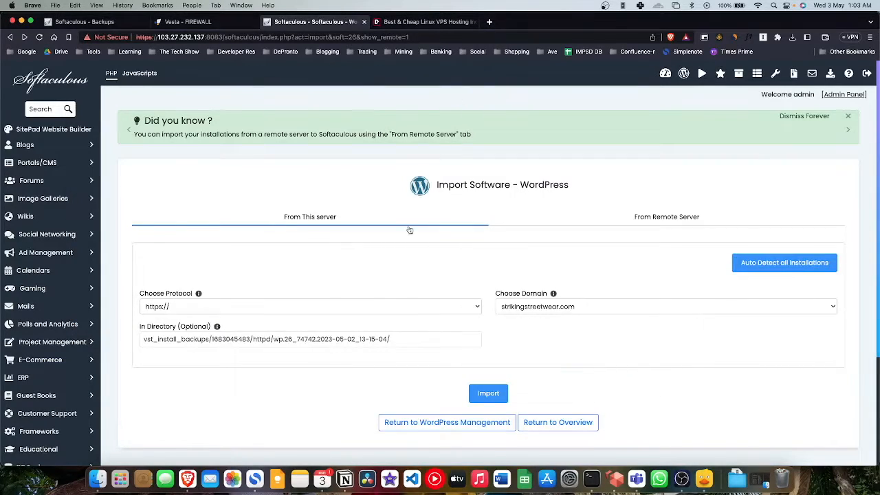
Step: Import WordPress into strikingstreetwear.com with the In Directory field left empty
click(553, 309)
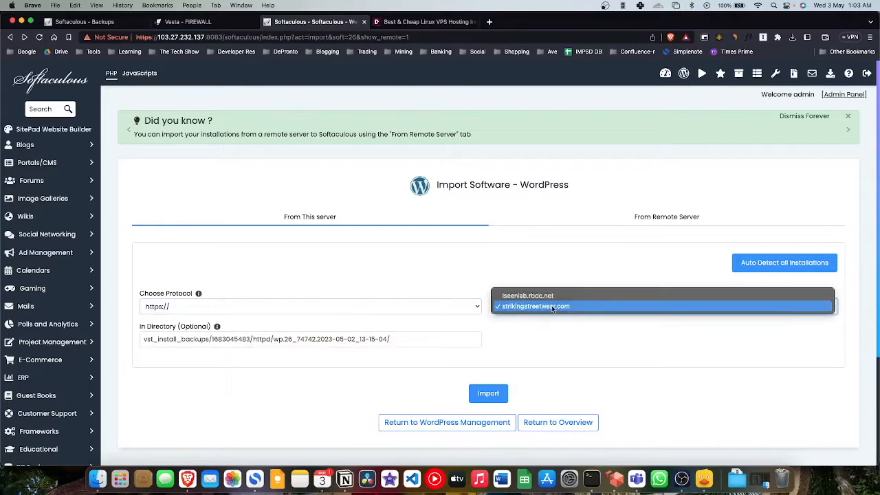
click(552, 307)
drag(144, 346, 229, 346)
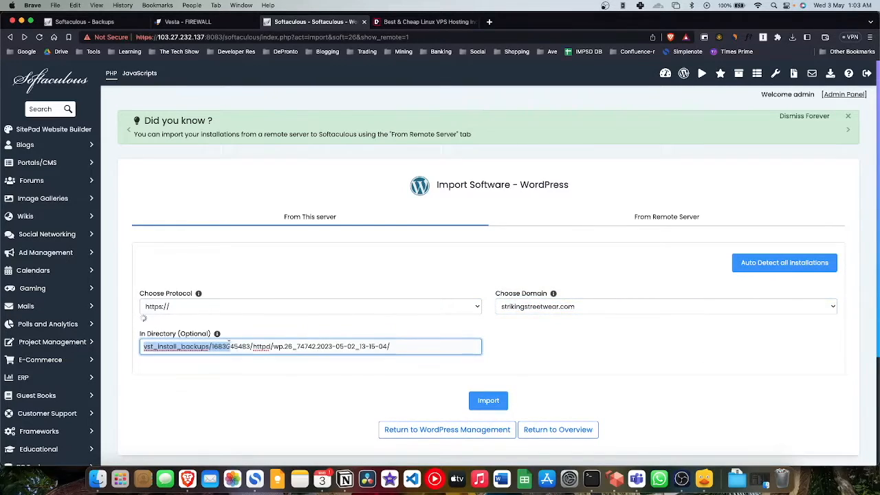
drag(414, 346, 142, 346)
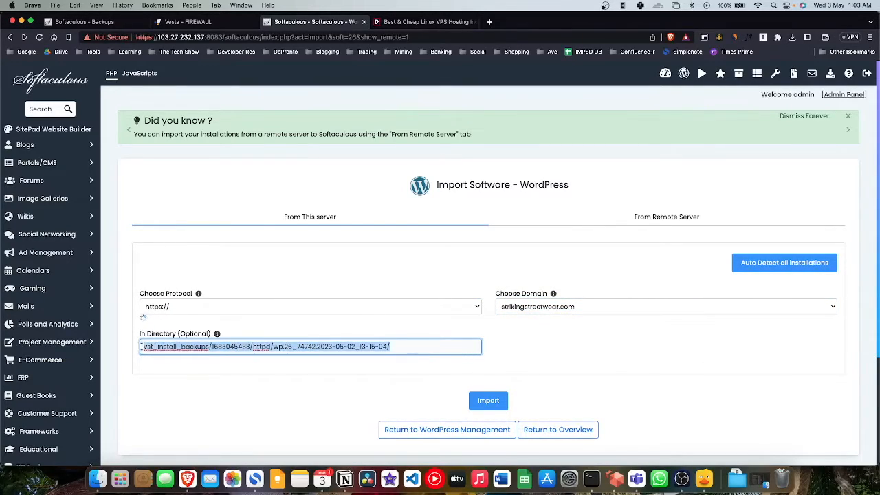
key(BackSpace)
click(279, 369)
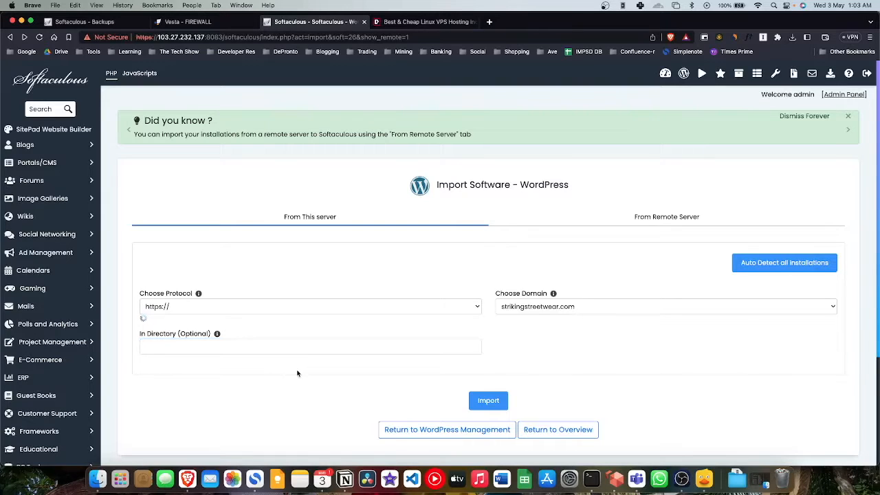
click(490, 393)
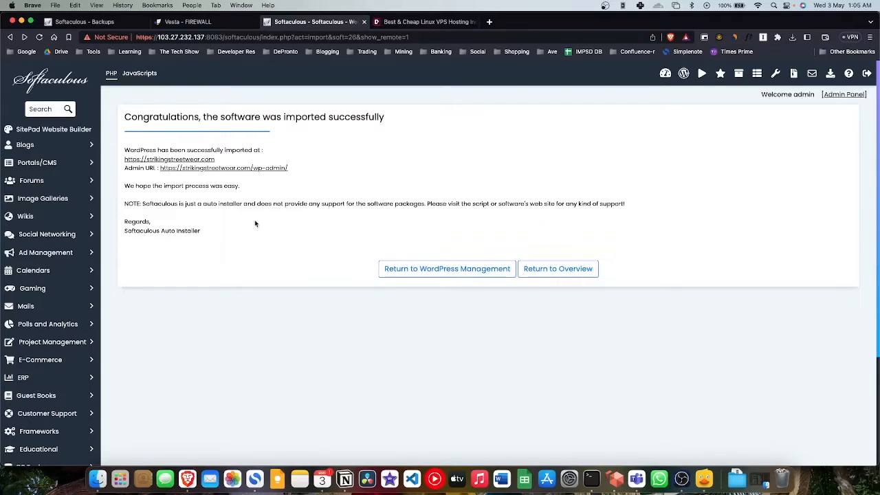
click(185, 22)
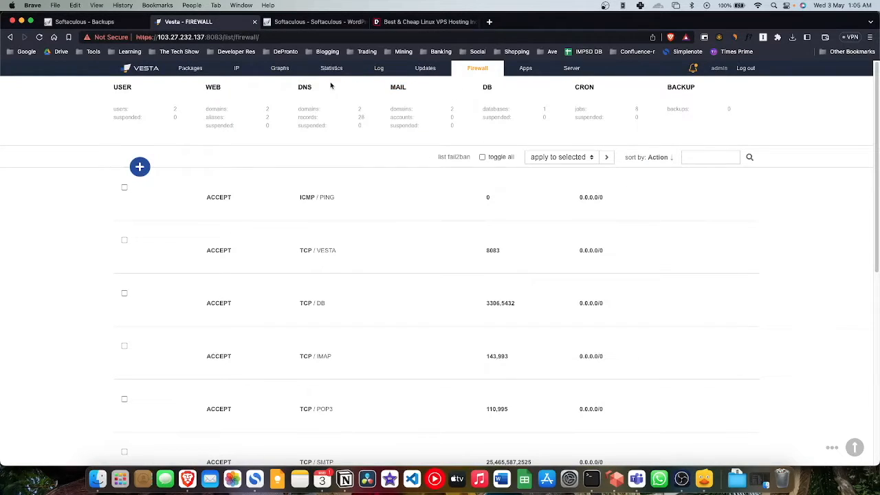
Step: Start a new database entry from Vesta's DB section
click(484, 89)
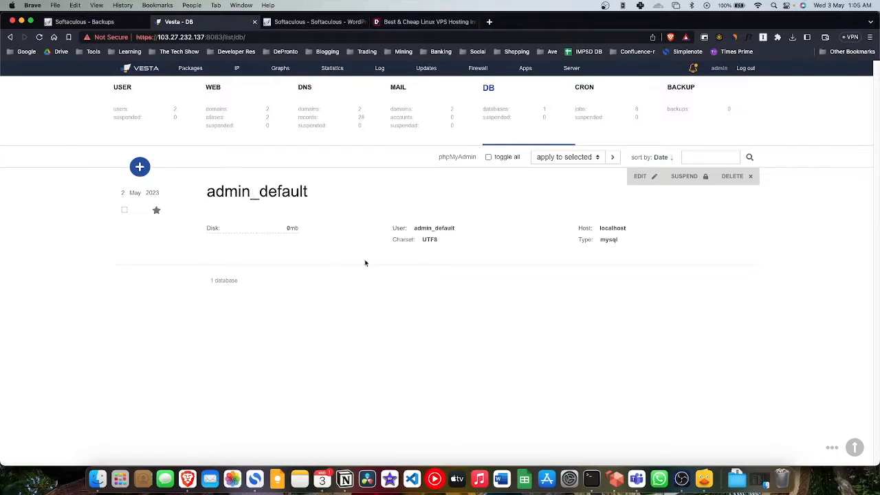
click(140, 167)
click(272, 231)
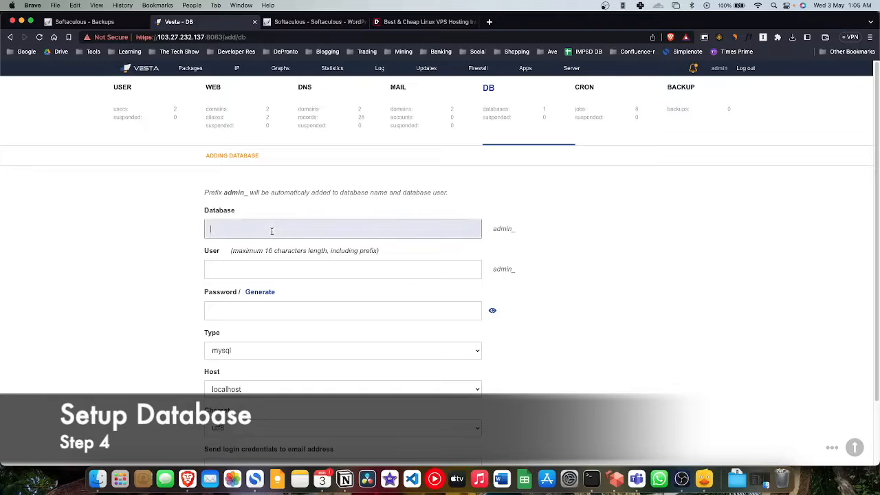
Step: Find wp-config.php in the Documents WordPress backup folder and preview it
click(97, 479)
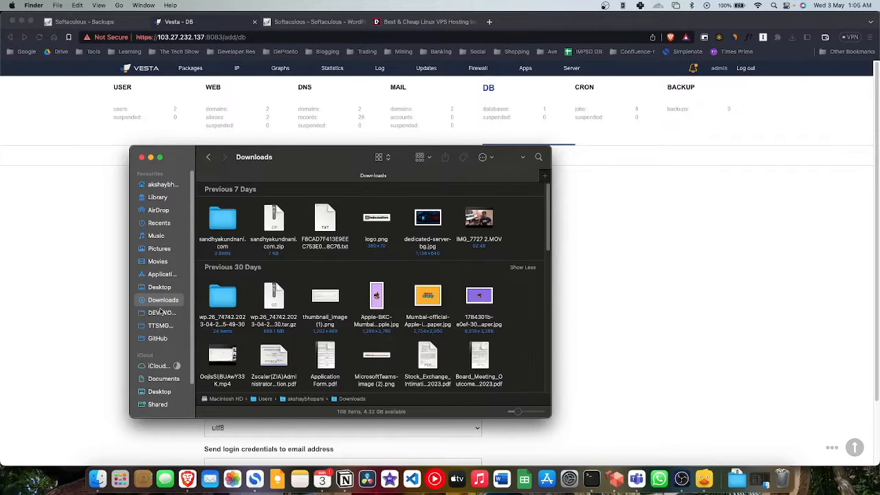
click(164, 379)
click(227, 231)
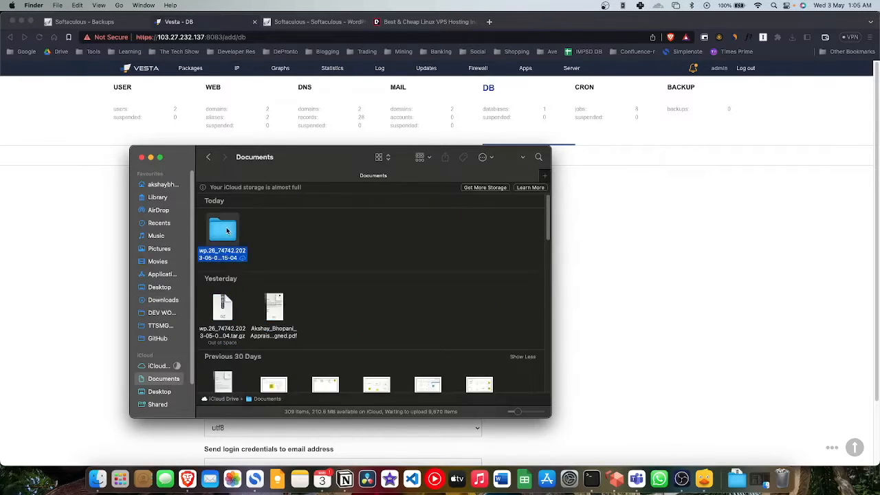
double_click(227, 231)
scroll(336, 245, down, 1)
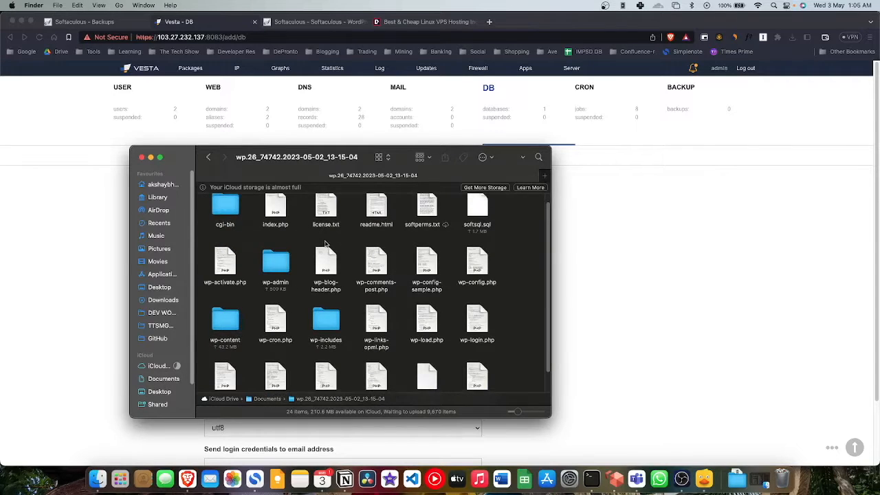
click(478, 269)
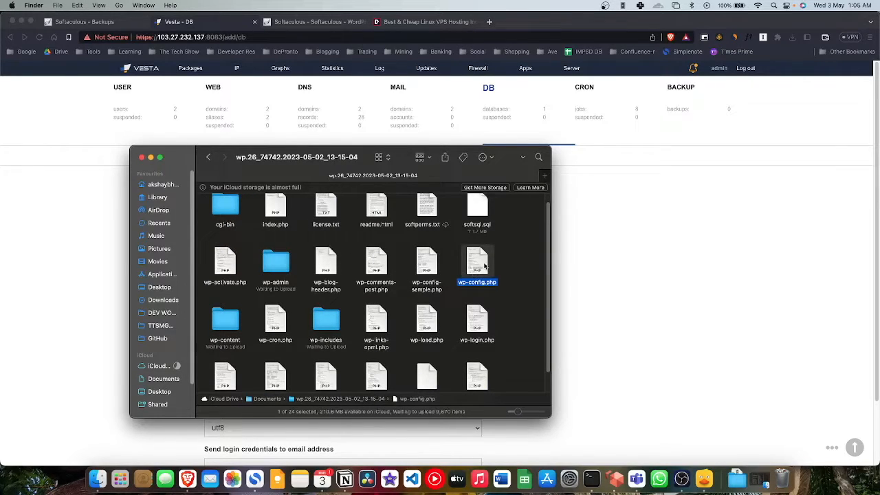
key(space)
Step: Copy DB_NAME from wp-config.php into the Database field and trim its prefix to wp701
scroll(480, 263, down, 1)
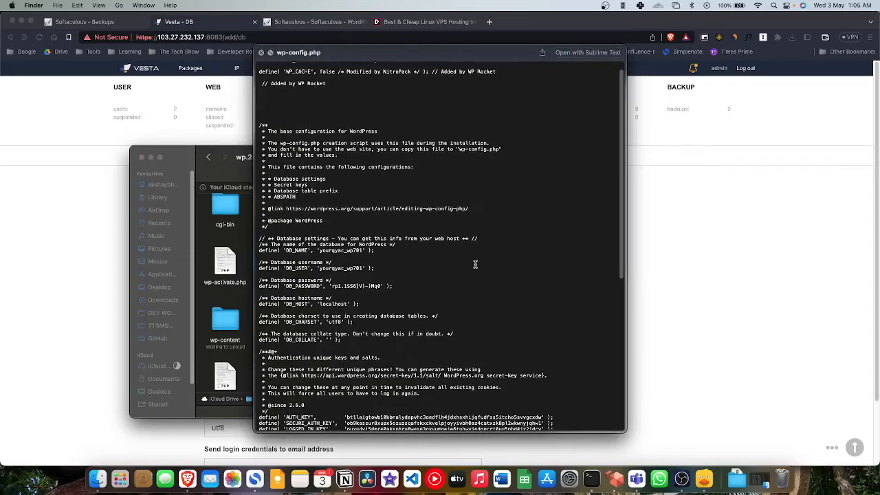
drag(363, 250, 320, 250)
key(super+c)
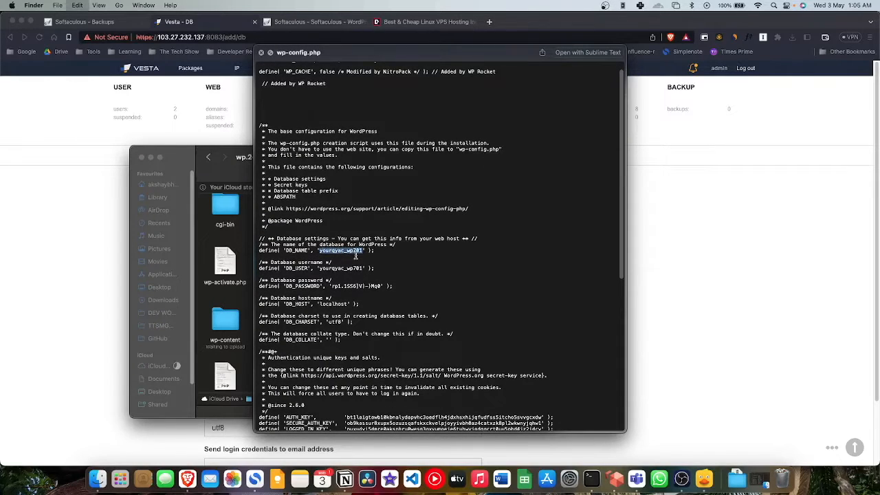
key(super+Tab)
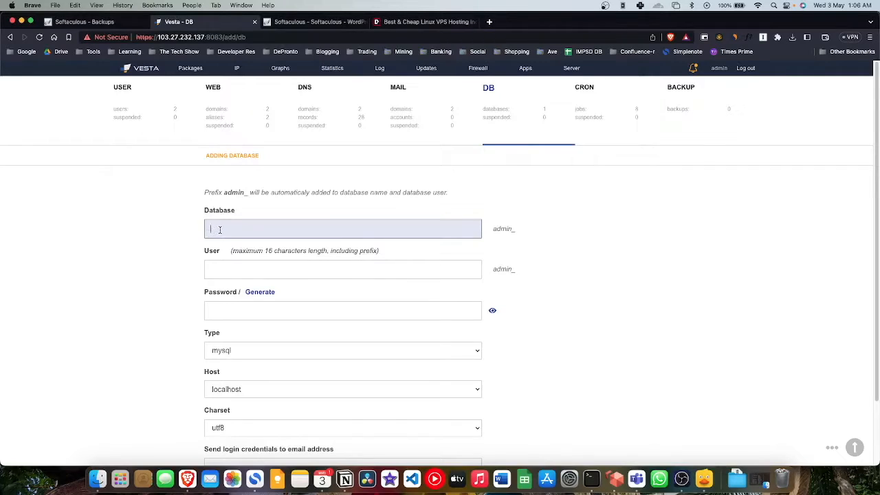
click(235, 269)
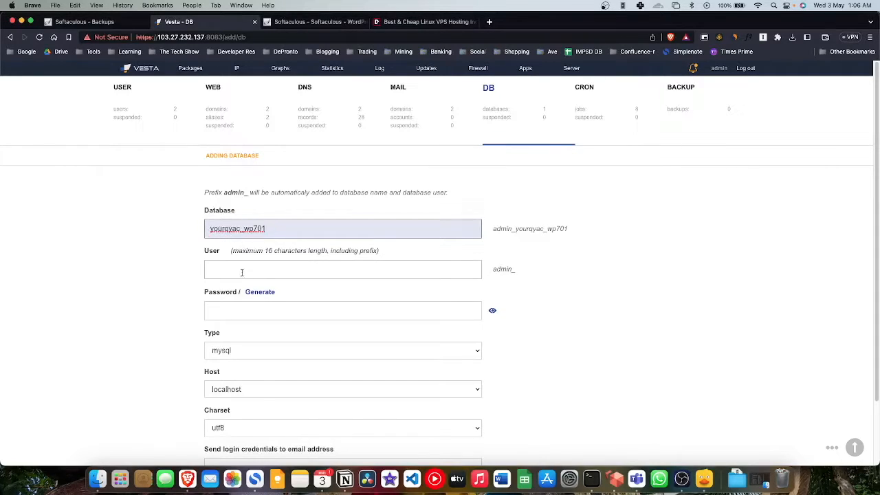
key(super+Tab)
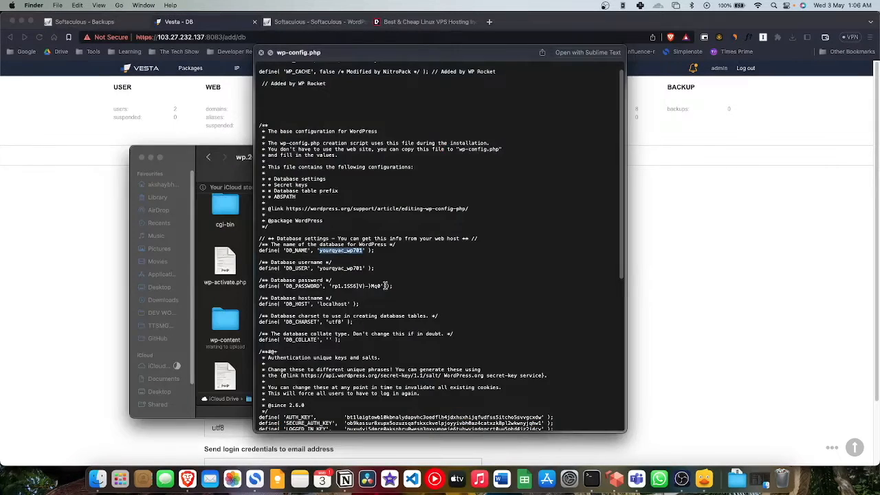
key(super+Tab)
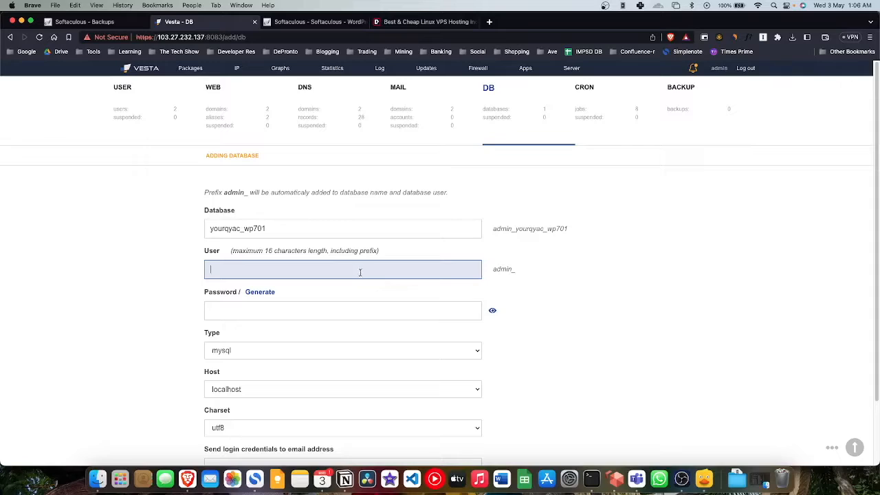
click(245, 228)
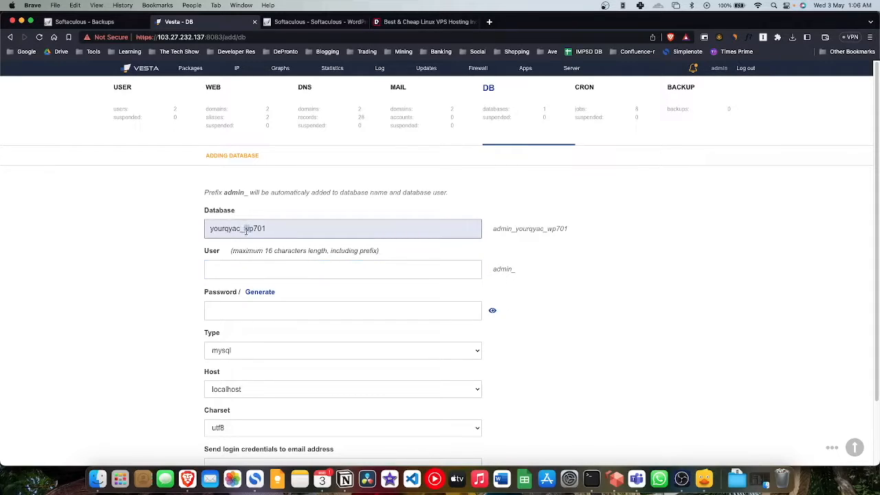
drag(245, 229, 198, 231)
key(BackSpace)
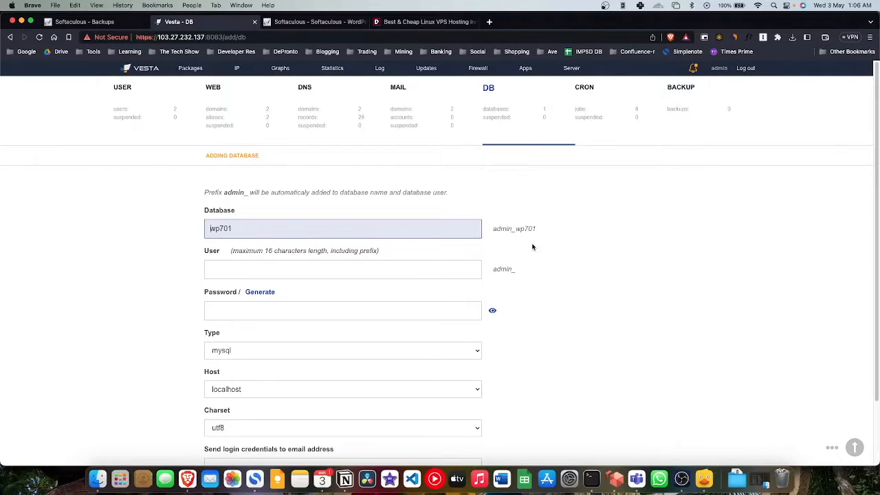
Step: Copy DB_USER into the User field, trim it to wp701, and select the password value
key(super+Tab)
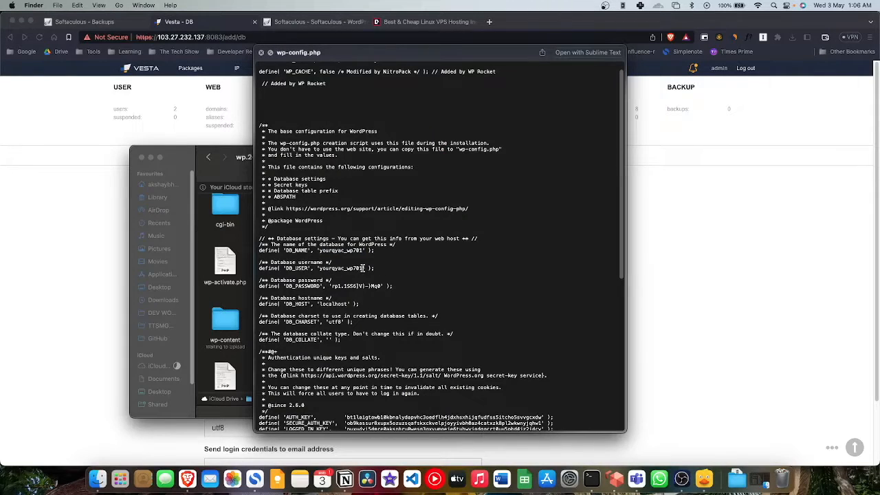
drag(363, 268, 345, 268)
click(666, 267)
click(245, 268)
key(super+v)
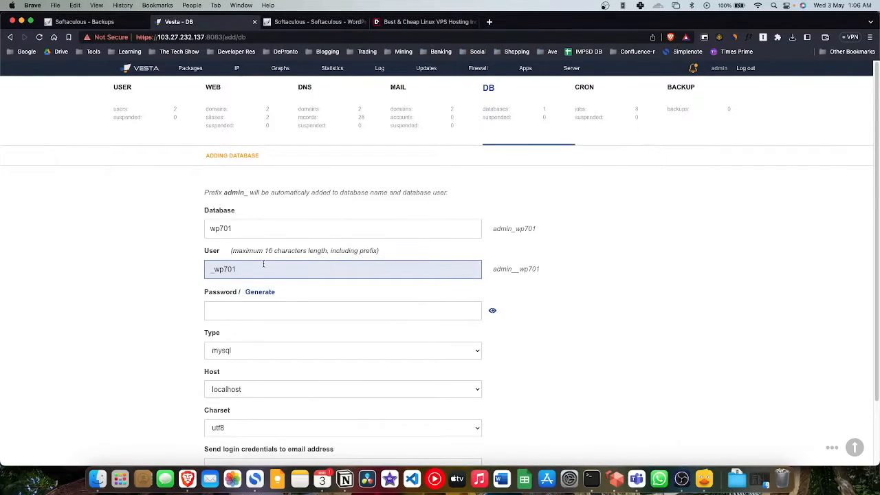
key(BackSpace)
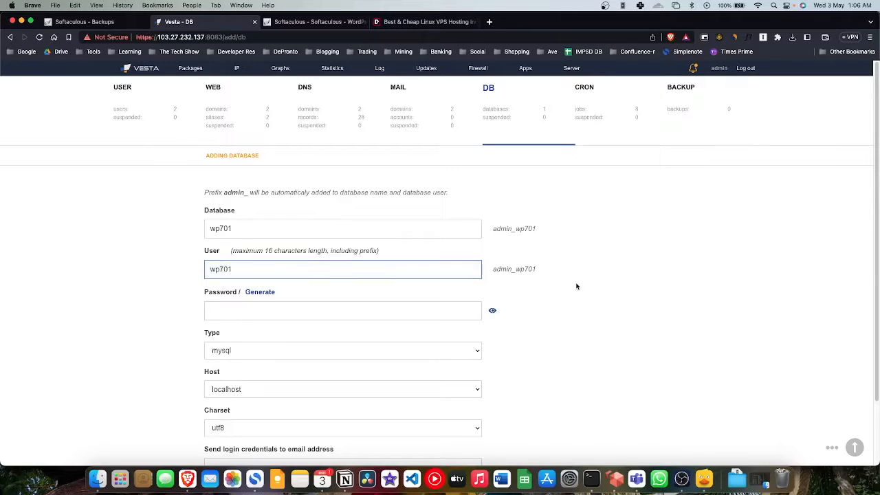
key(super+Tab)
click(384, 293)
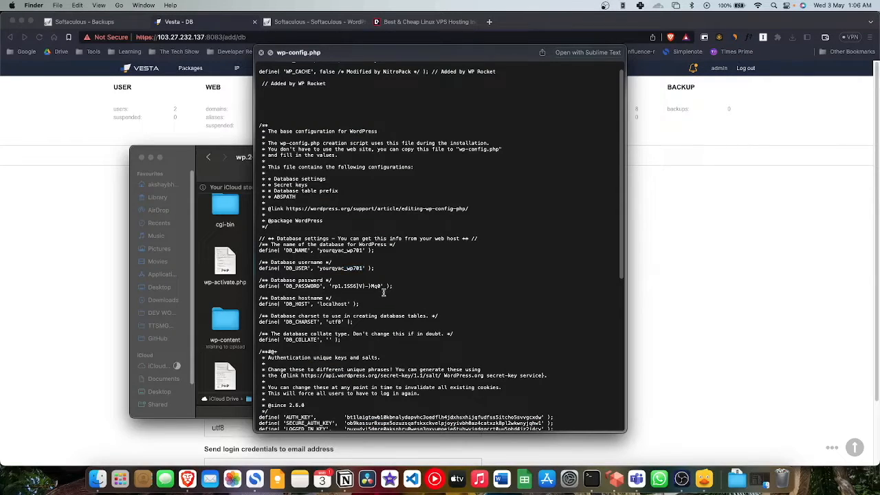
drag(382, 285, 331, 284)
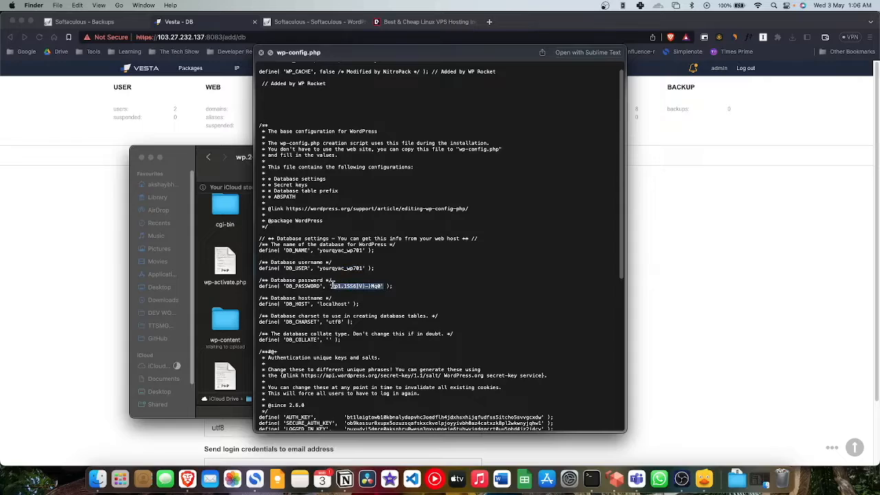
Step: Paste the wp-config password into the Password field and keep localhost as the host
click(711, 302)
click(274, 311)
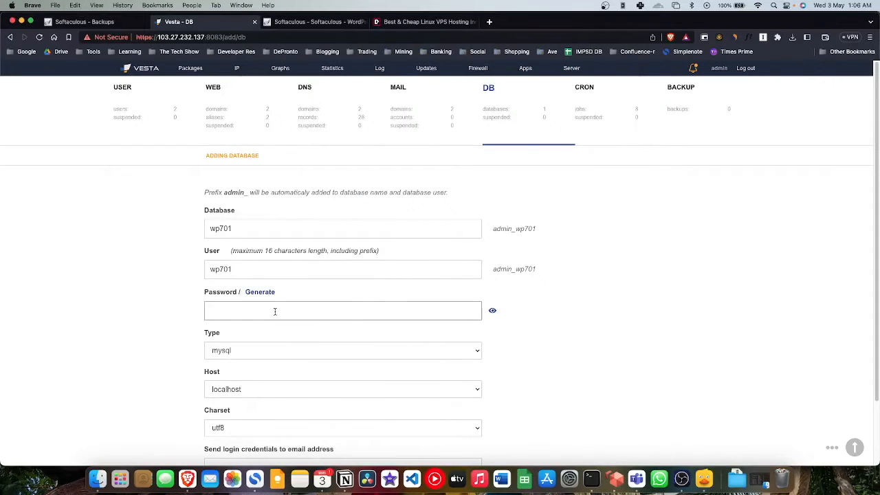
key(super+v)
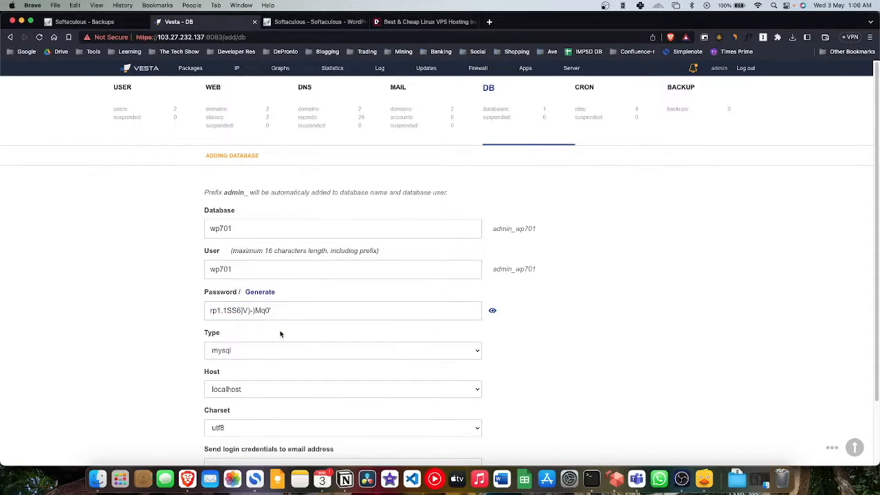
scroll(280, 334, down, 1)
scroll(274, 338, down, 2)
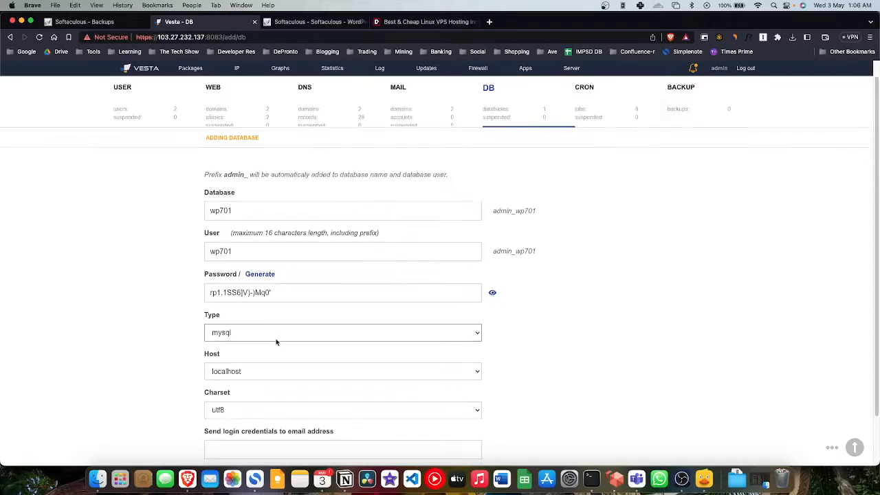
click(274, 353)
click(274, 353)
scroll(275, 352, down, 3)
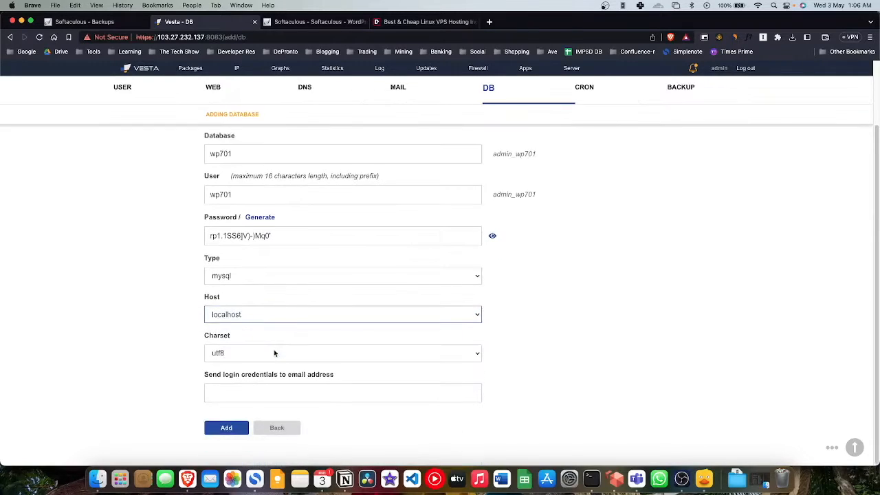
Step: Enter the credentials e-mail address, create the admin_wp701 database, and open phpMyAdmin
click(253, 392)
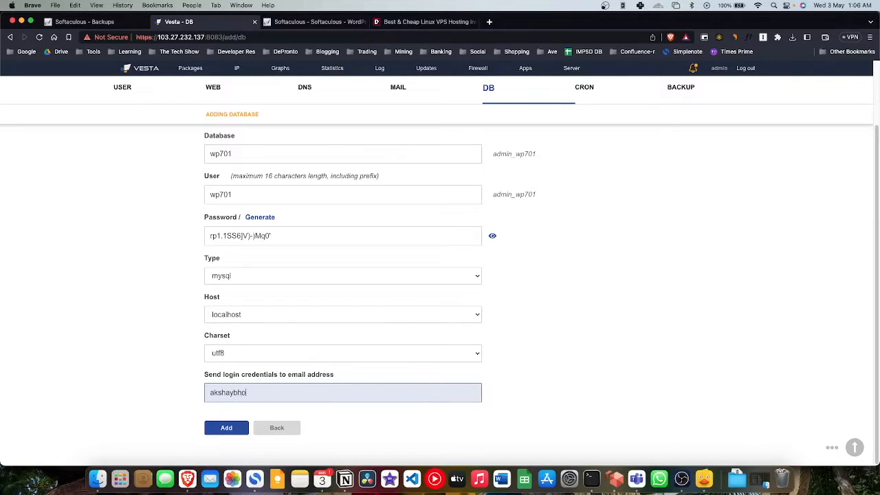
click(227, 427)
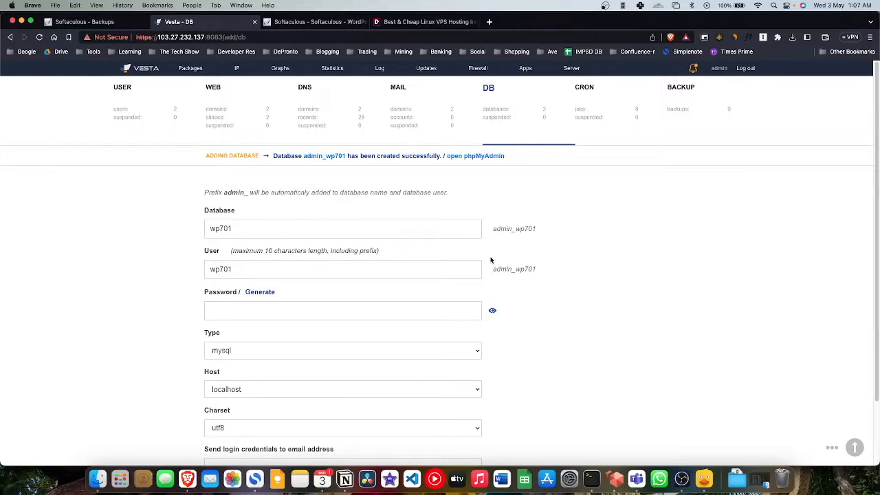
click(488, 156)
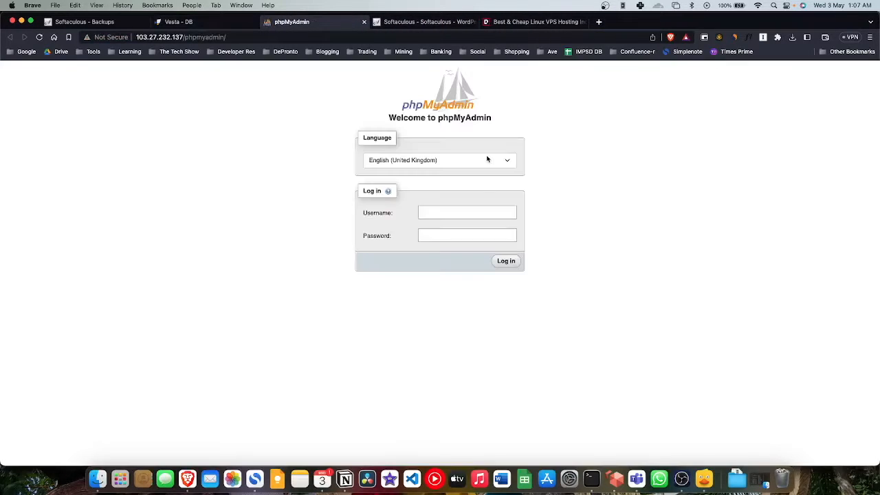
Step: Step Cyberduck back from public_html to the server's root folder
click(445, 212)
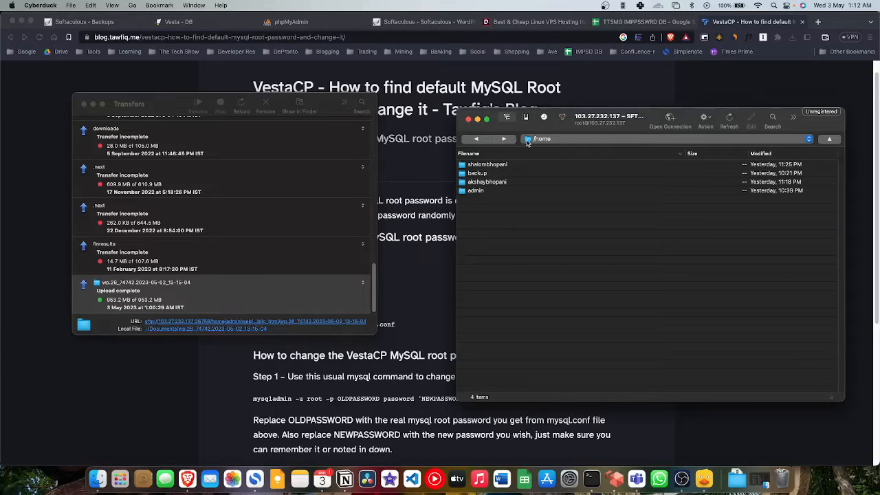
click(474, 139)
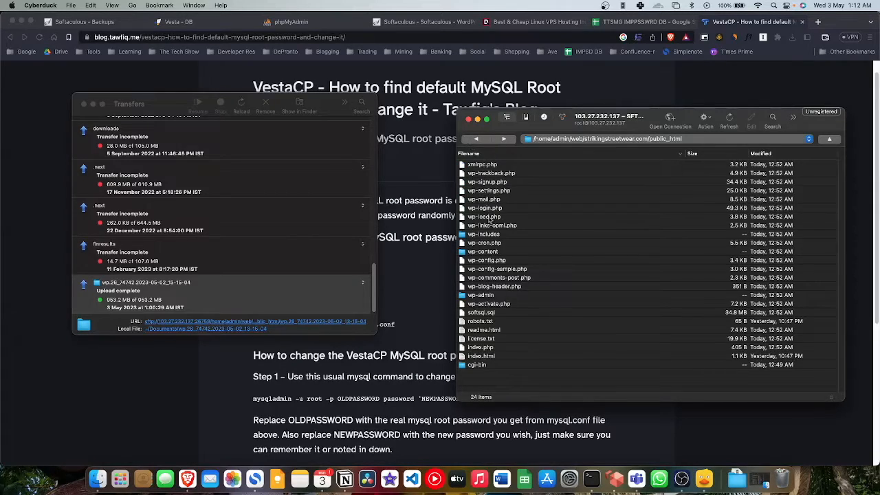
click(476, 140)
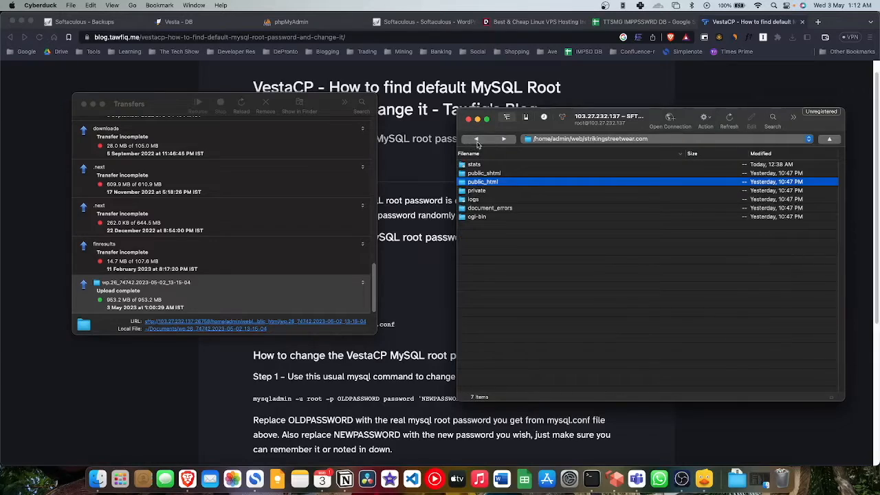
click(476, 140)
click(476, 141)
click(477, 141)
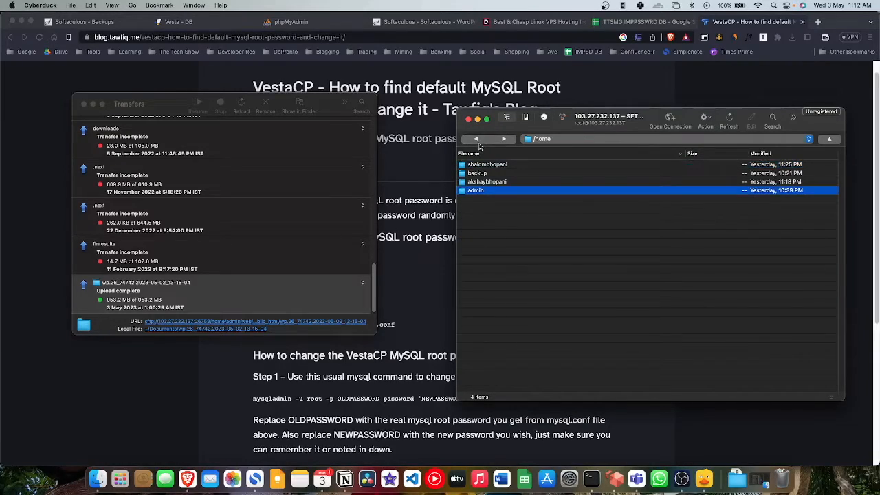
click(477, 141)
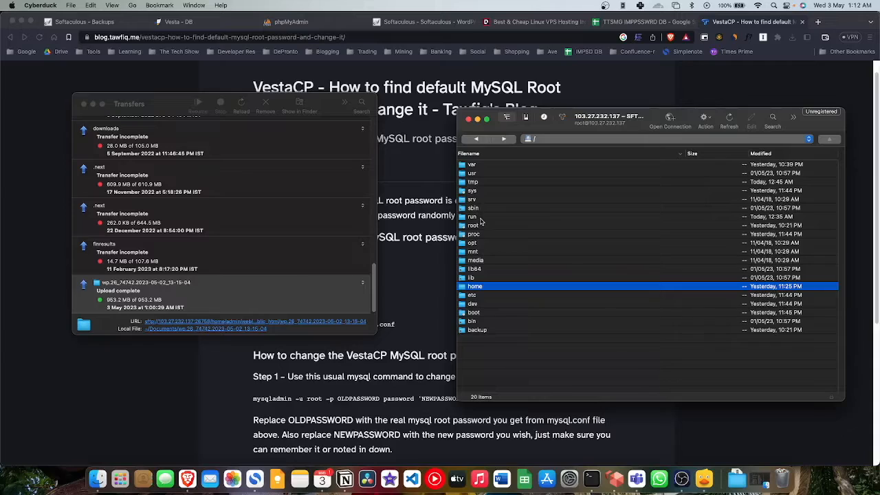
Step: Download mysql.conf from /usr/local/vesta/conf and reveal it in Downloads
double_click(486, 173)
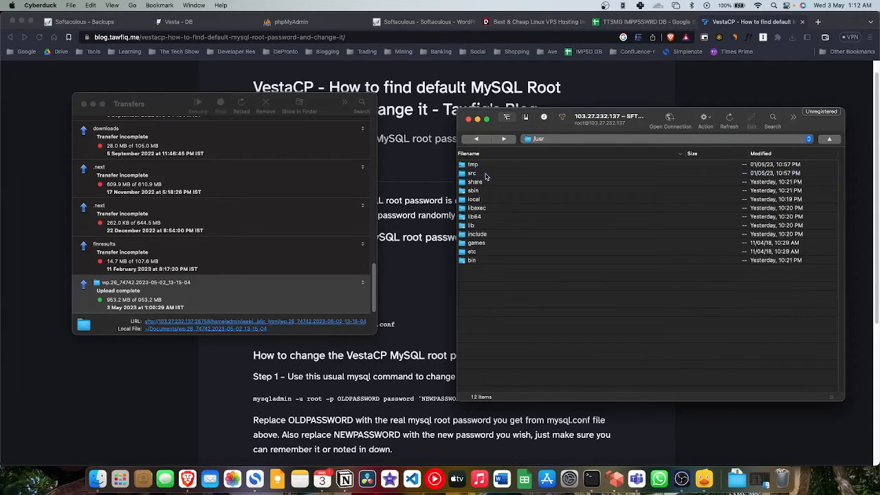
double_click(475, 199)
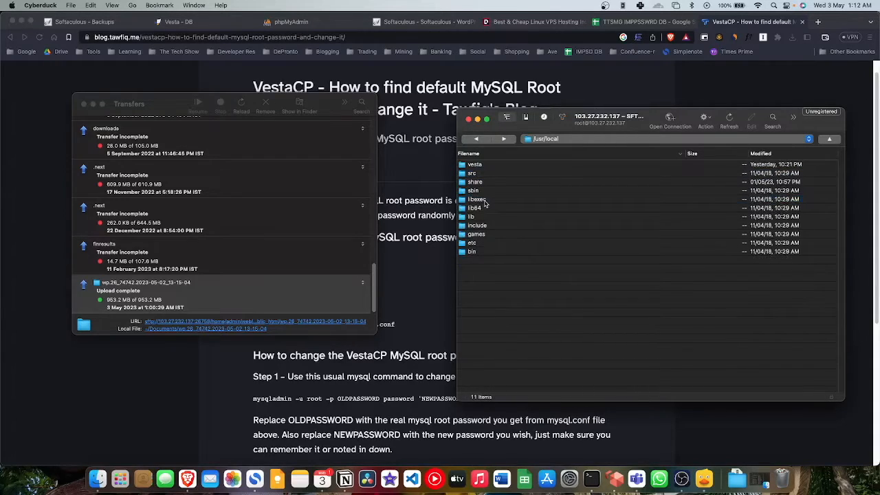
double_click(489, 165)
double_click(486, 297)
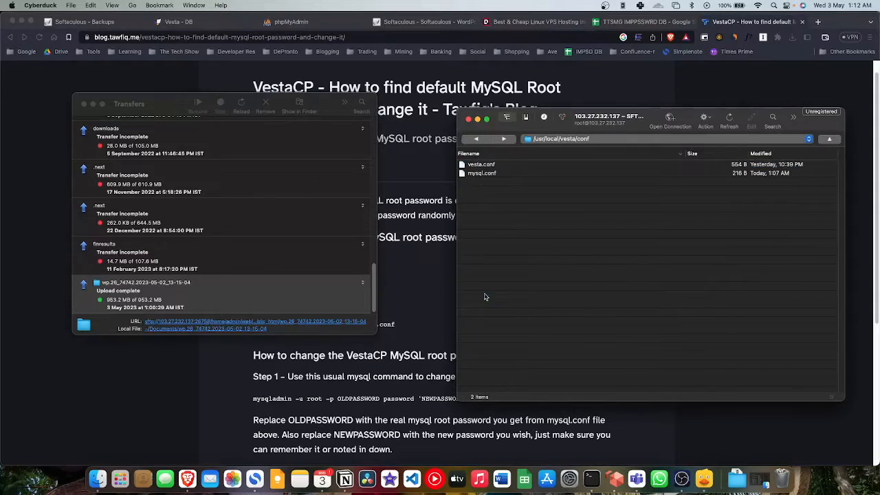
double_click(503, 174)
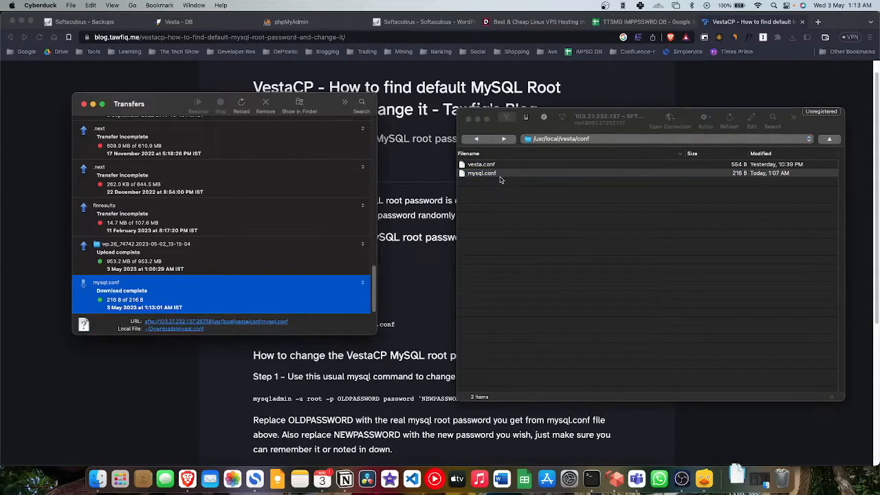
double_click(192, 282)
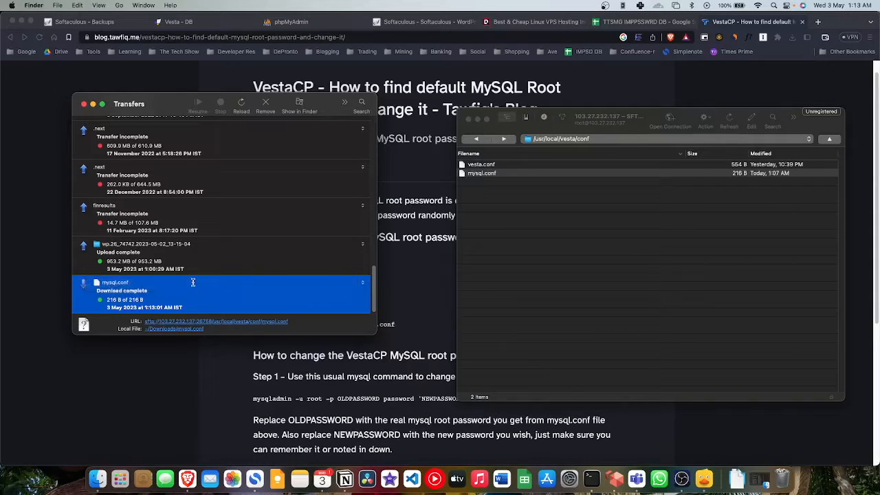
Step: Rename mysql.conf in Downloads to mysql.txt, accepting the .txt extension change
click(287, 255)
click(241, 249)
right_click(243, 252)
click(266, 308)
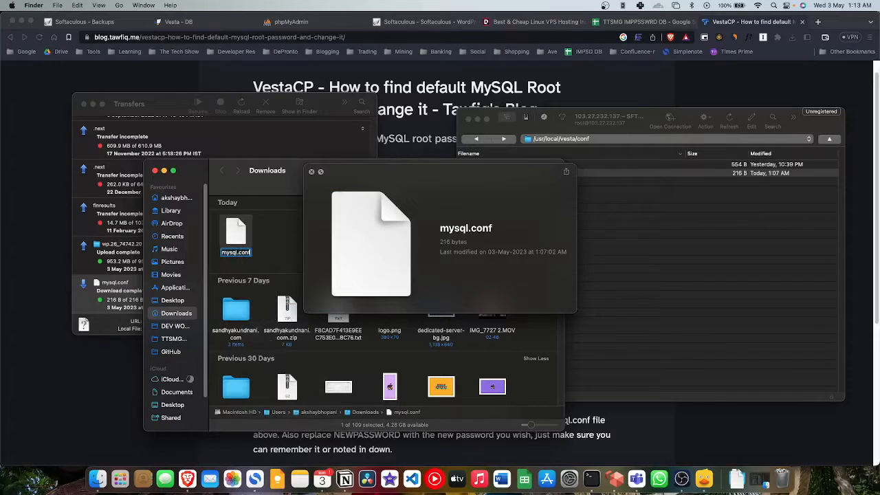
key(Right)
key(BackSpace)
key(BackSpace)
key(BackSpace)
key(BackSpace)
text(txt)
key(Return)
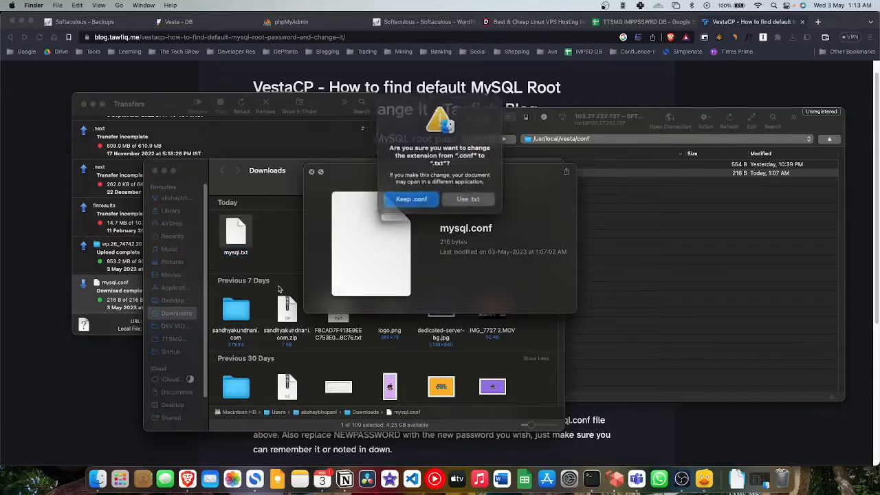
click(467, 200)
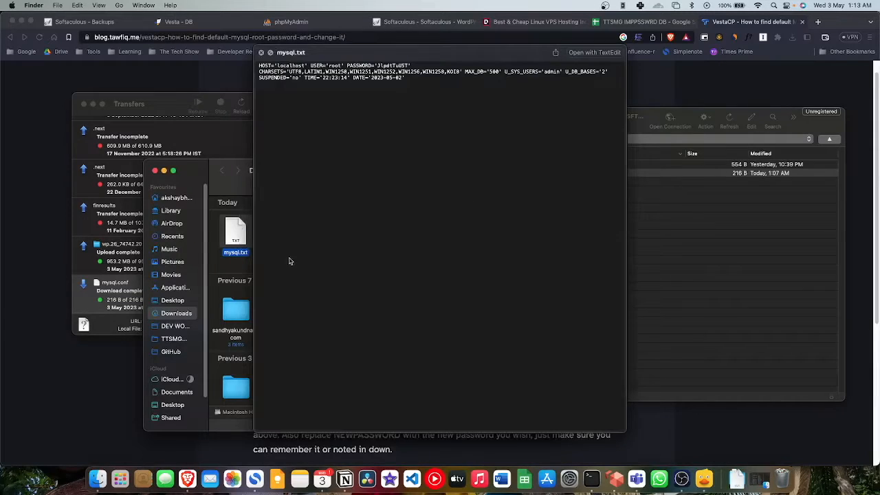
Step: Preview mysql.txt, select the root password value, and bring the browser back
click(404, 105)
double_click(389, 66)
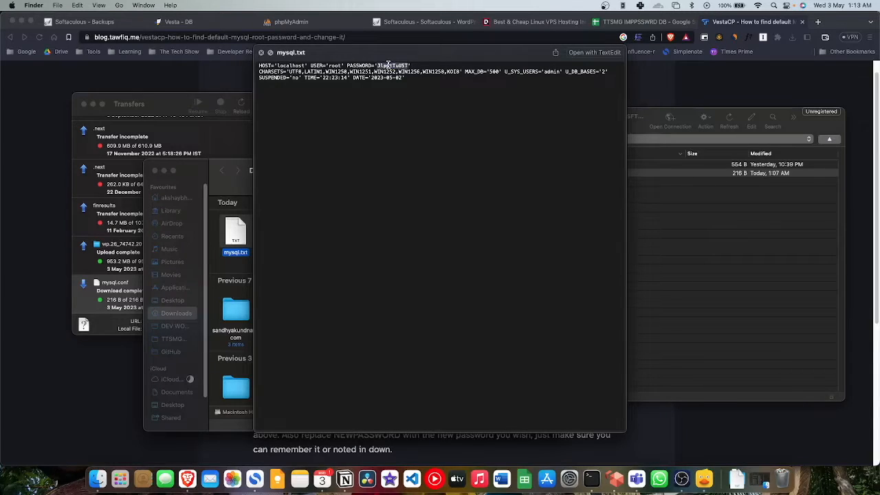
click(187, 22)
click(187, 22)
click(84, 22)
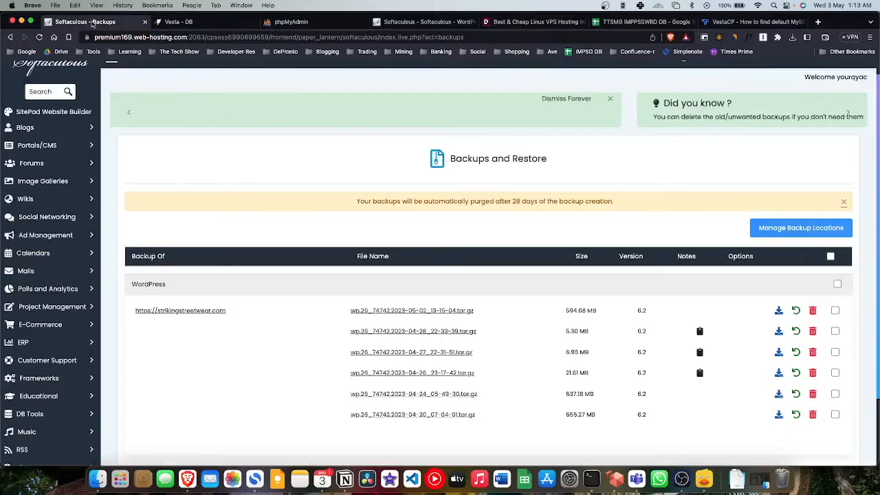
Step: Log in to phpMyAdmin as root with the pasted password and save the credentials
click(313, 22)
click(446, 259)
key(cmd+v)
click(504, 286)
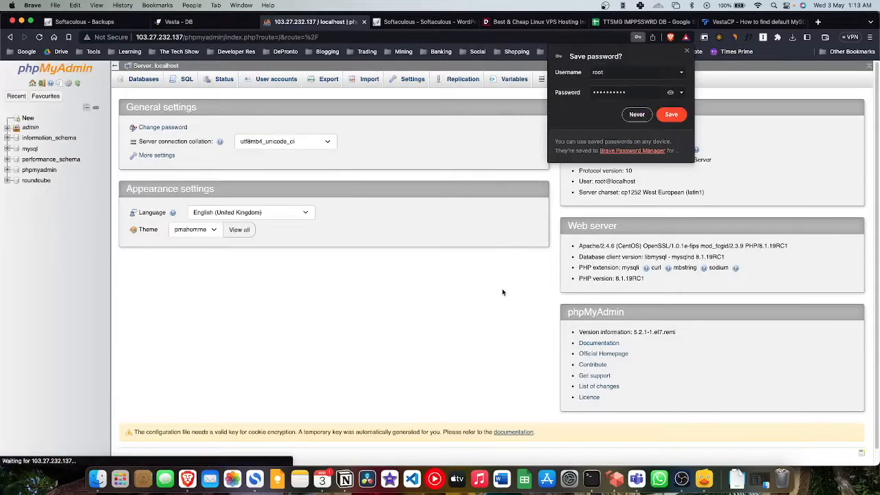
click(668, 116)
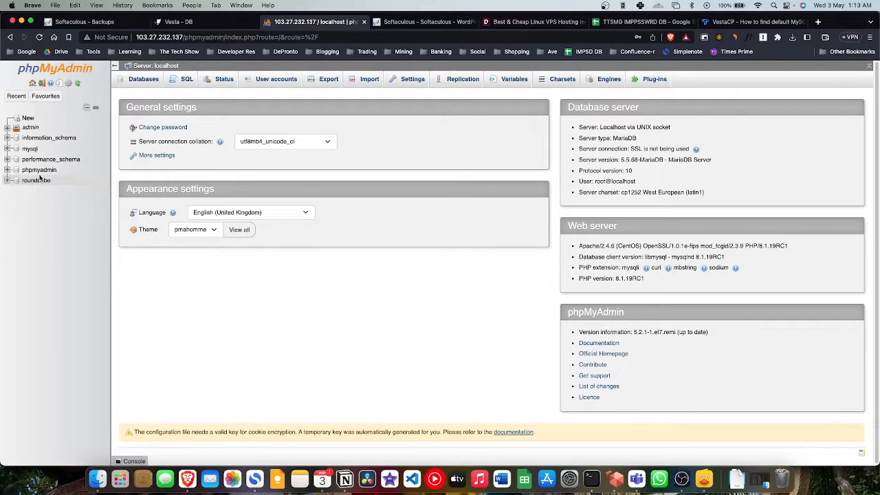
Step: Open the admin_wp701 database's Import page
click(8, 171)
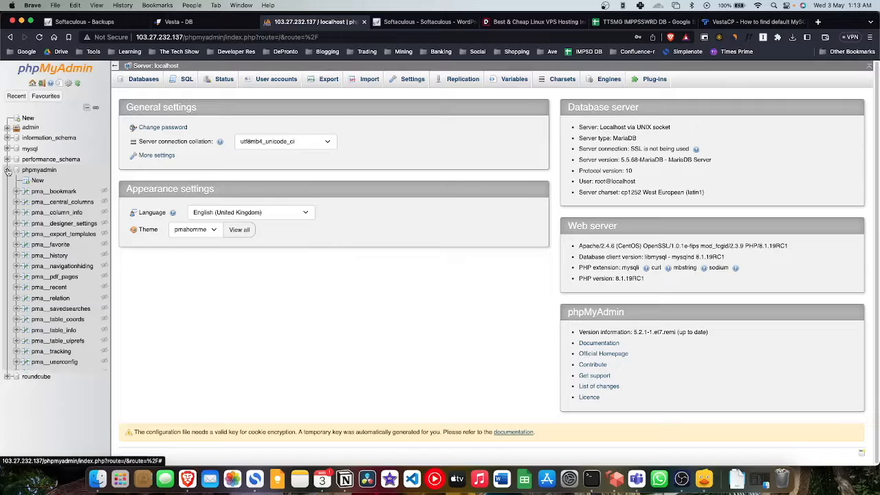
click(8, 171)
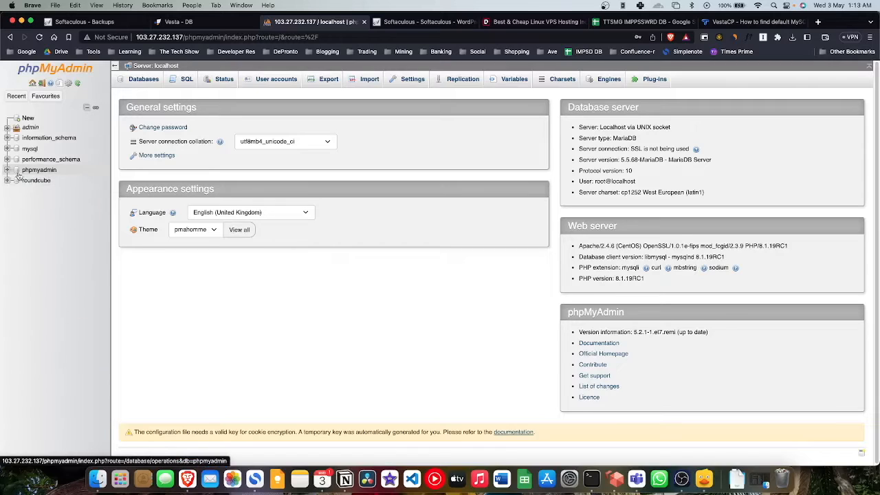
click(8, 127)
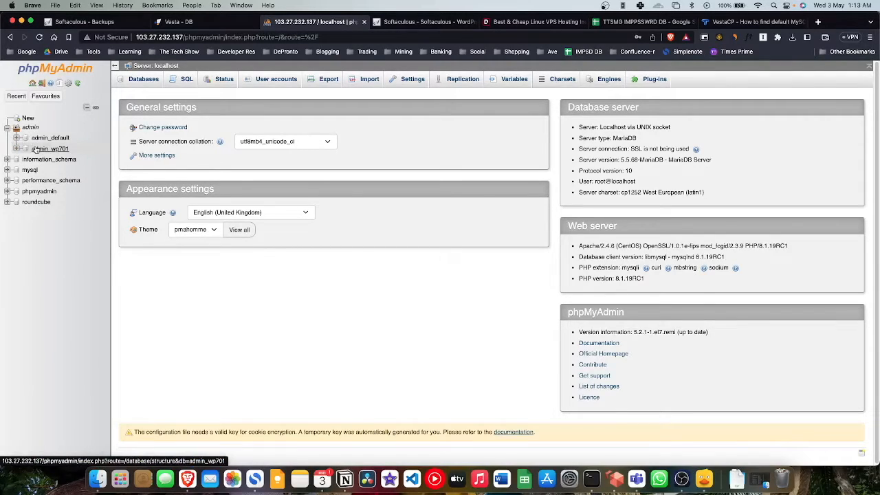
click(48, 148)
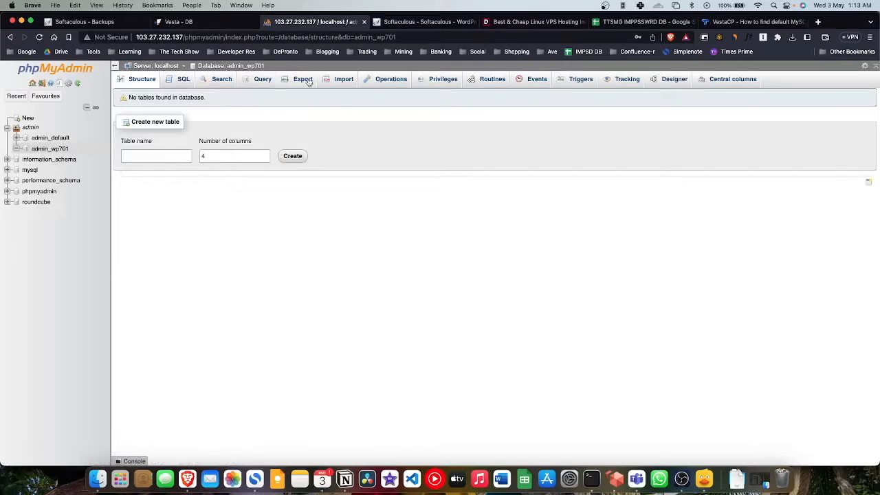
click(334, 80)
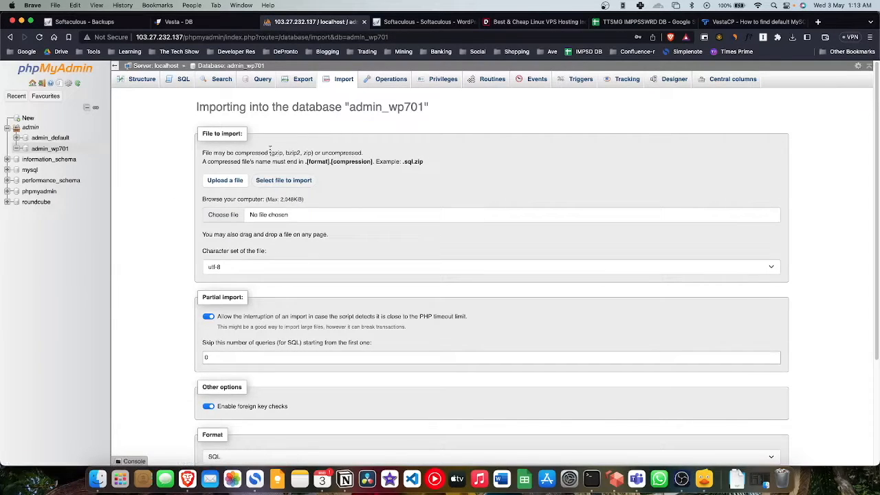
Step: Choose softsql.sql from the extracted WordPress backup folder and run the import
click(224, 215)
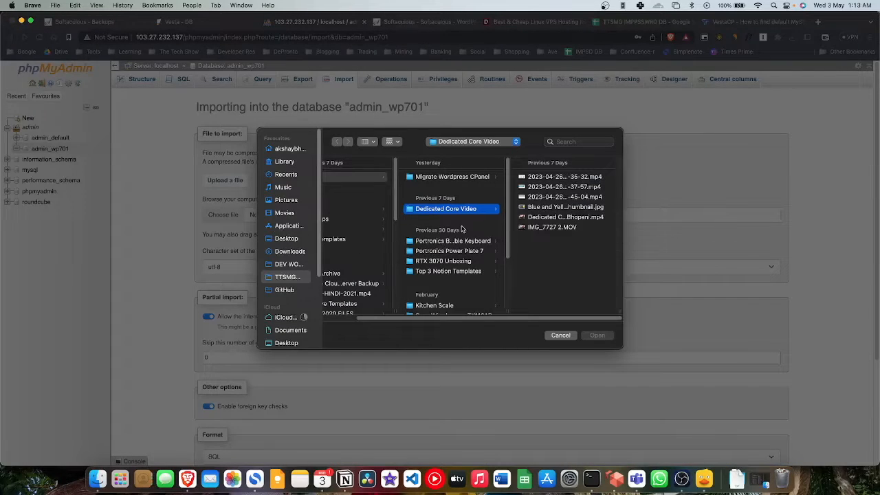
click(292, 330)
click(369, 177)
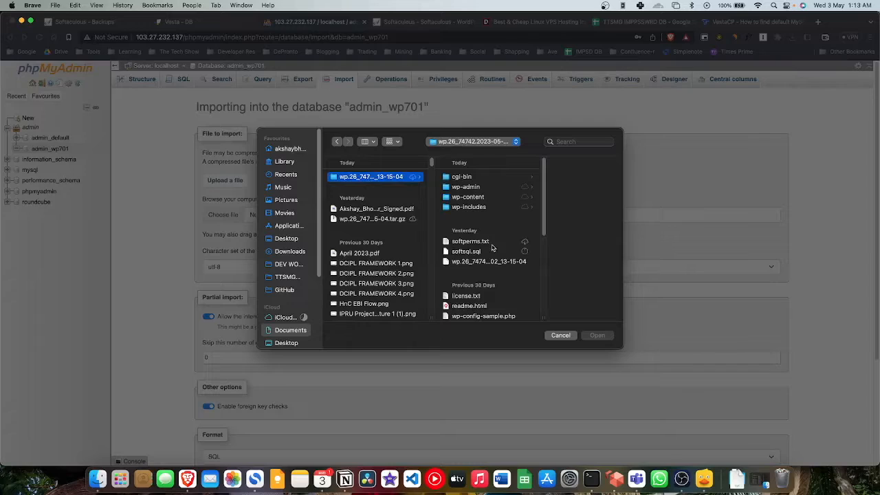
scroll(479, 257, down, 10)
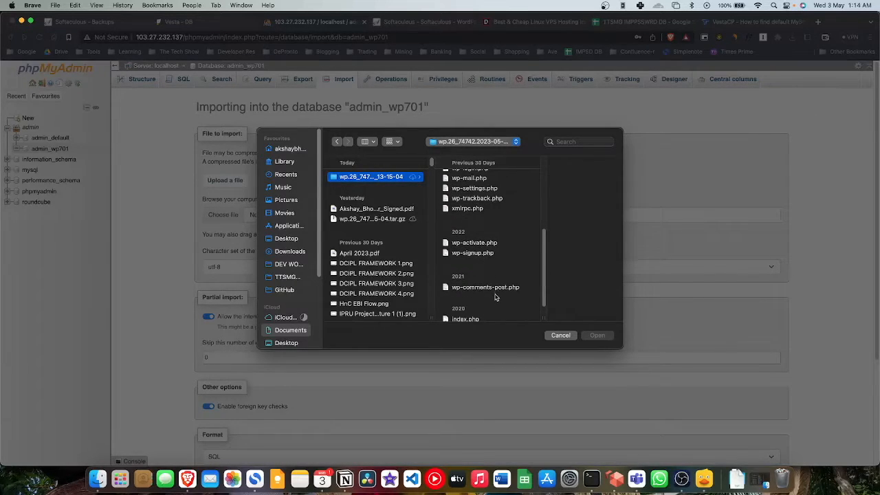
scroll(496, 298, down, 1)
scroll(496, 303, up, 15)
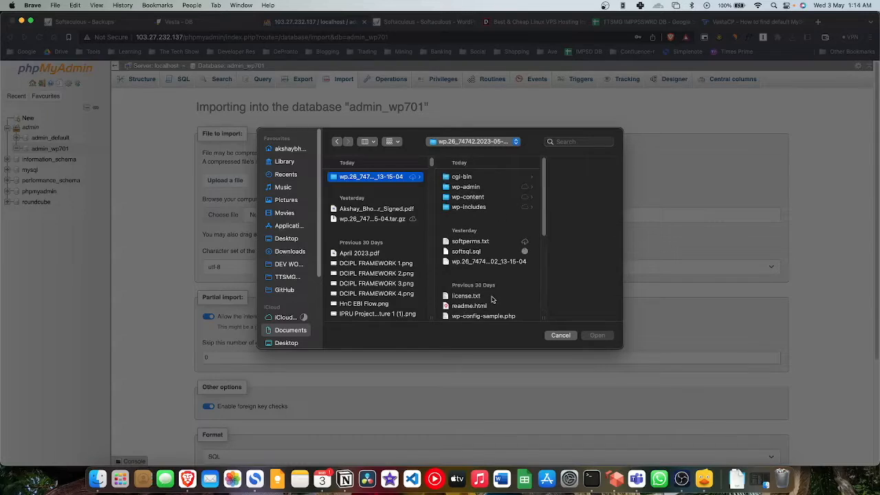
scroll(490, 286, down, 1)
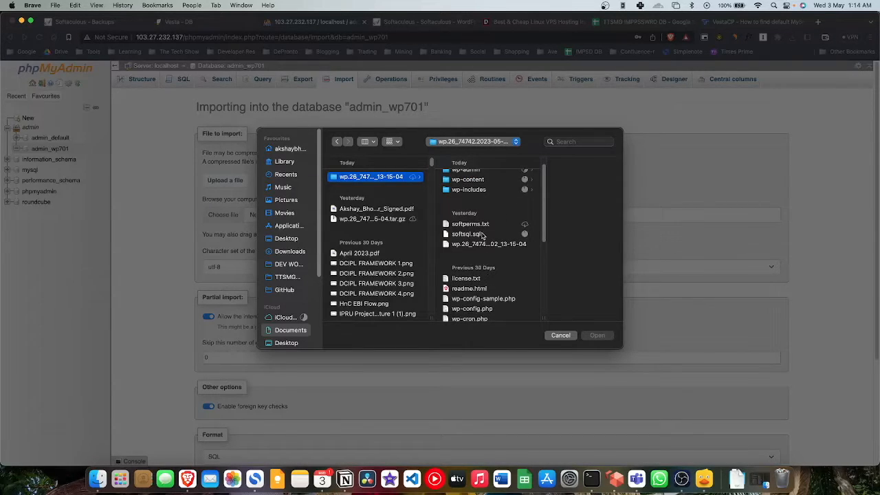
click(484, 236)
scroll(473, 282, down, 10)
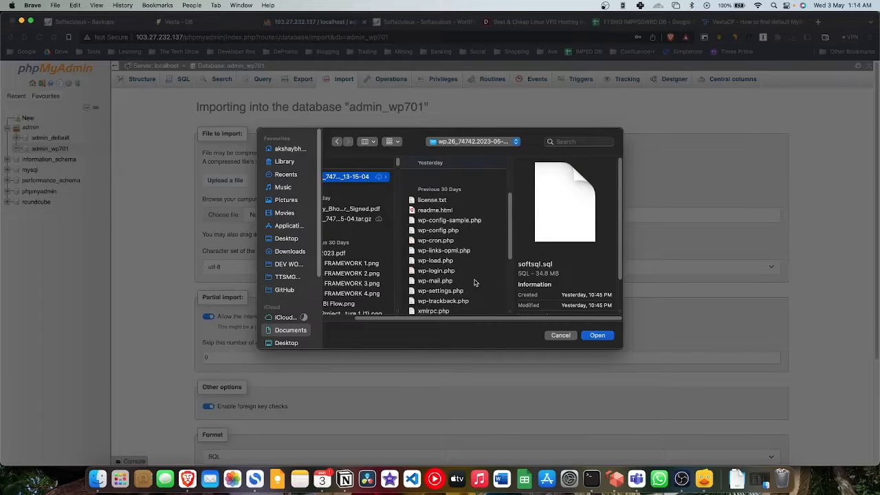
click(597, 336)
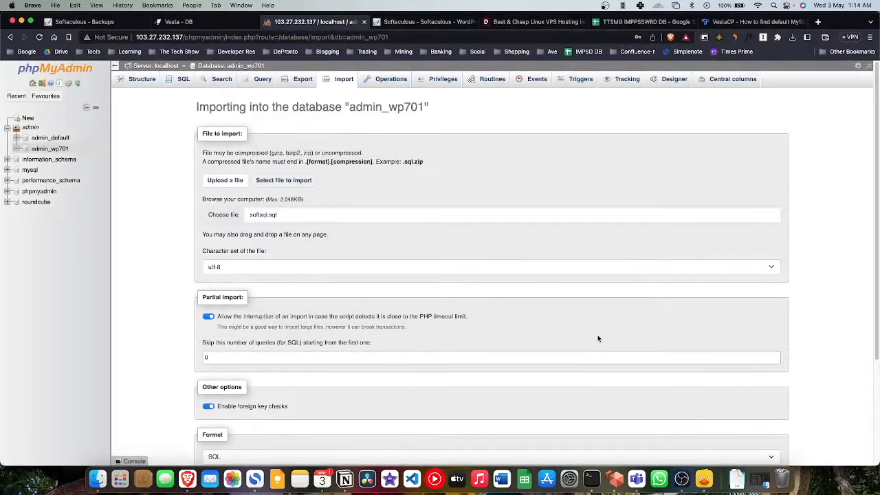
scroll(266, 308, down, 5)
click(210, 430)
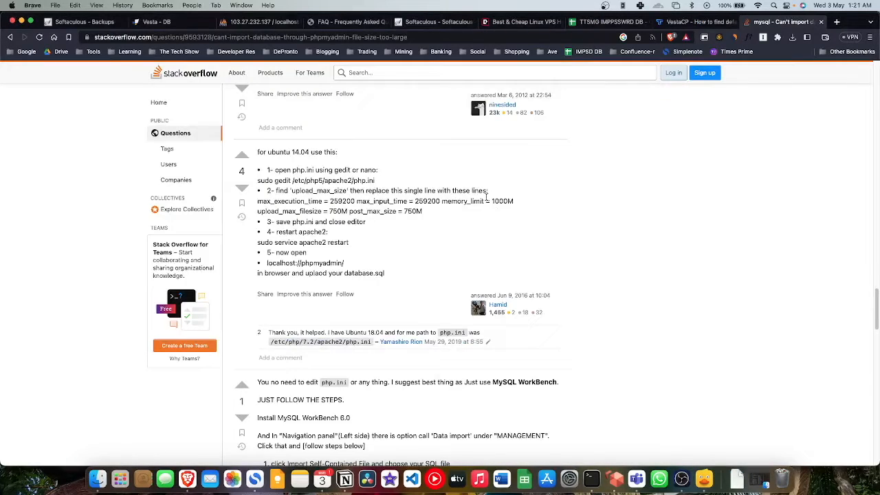
Step: Download php.ini from the server's /etc folder and clear finished transfers
key(super+Tab)
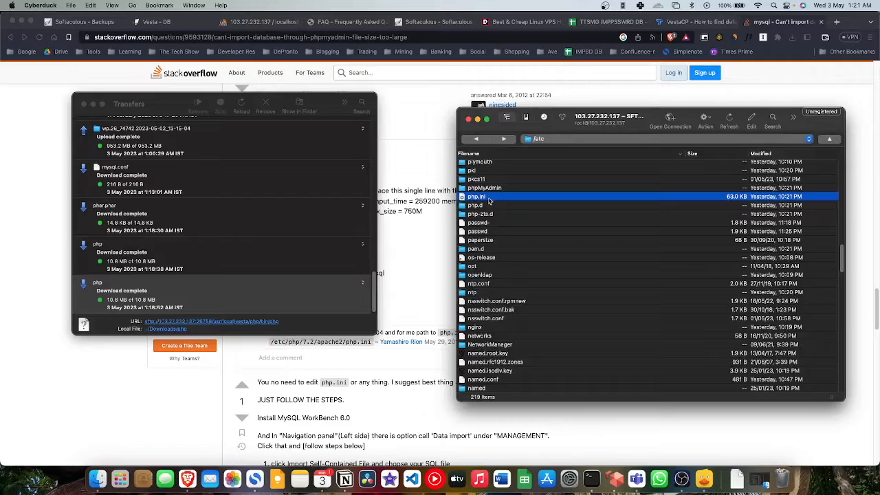
scroll(506, 289, up, 2)
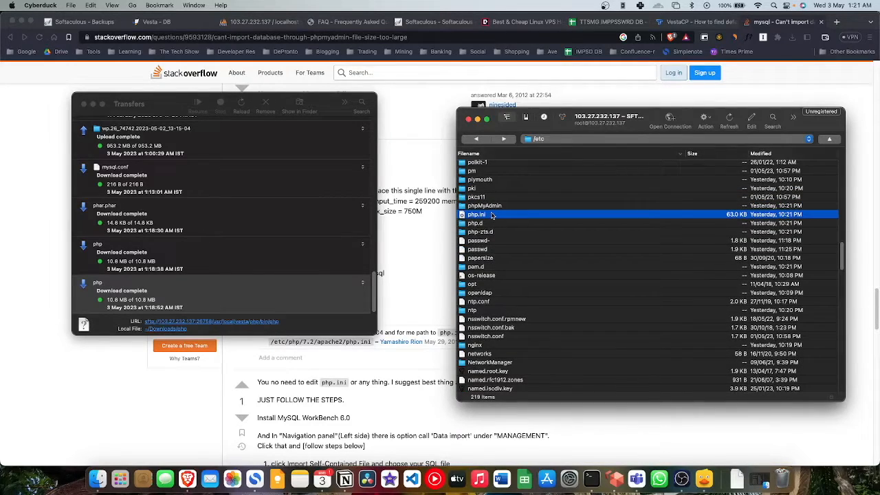
key(p)
key(p)
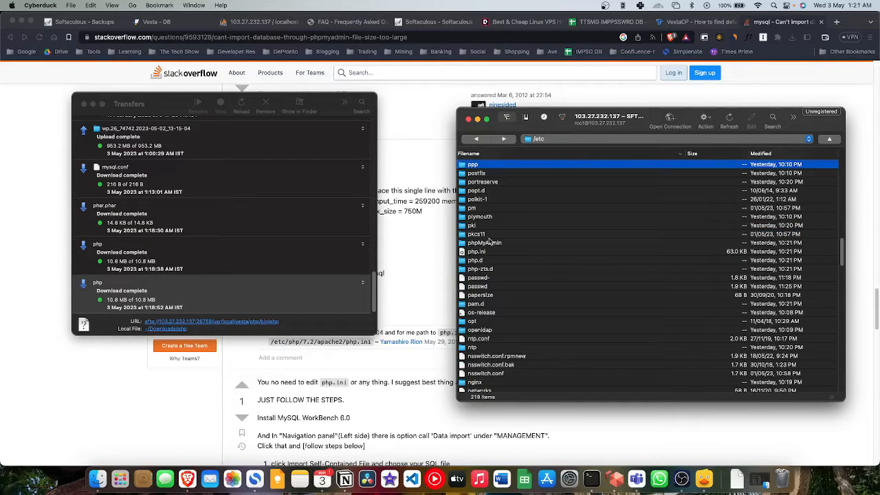
click(489, 255)
right_click(489, 254)
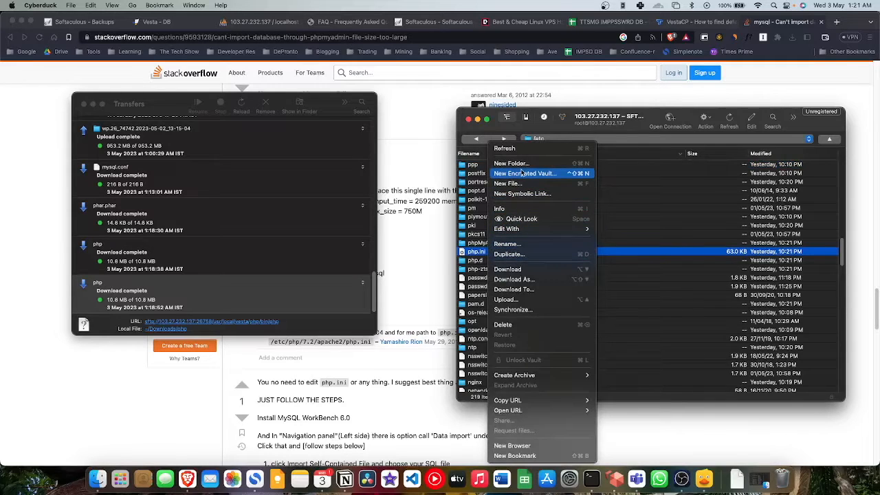
click(602, 250)
double_click(602, 251)
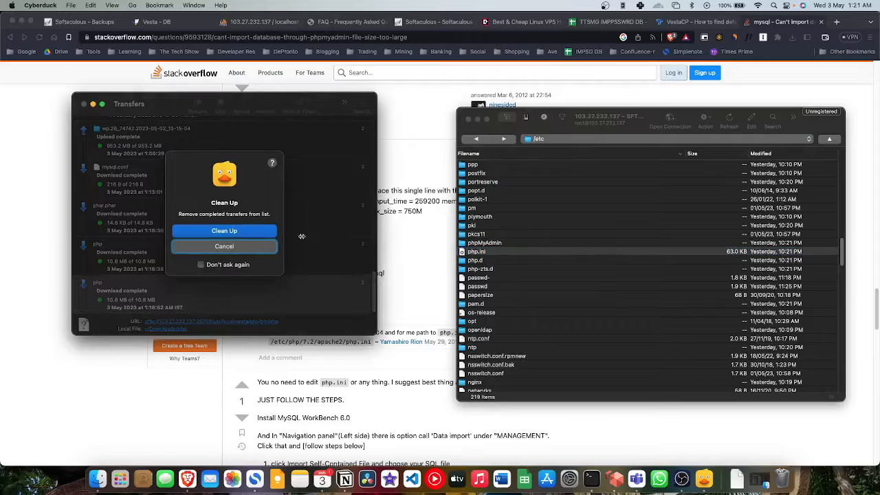
click(248, 236)
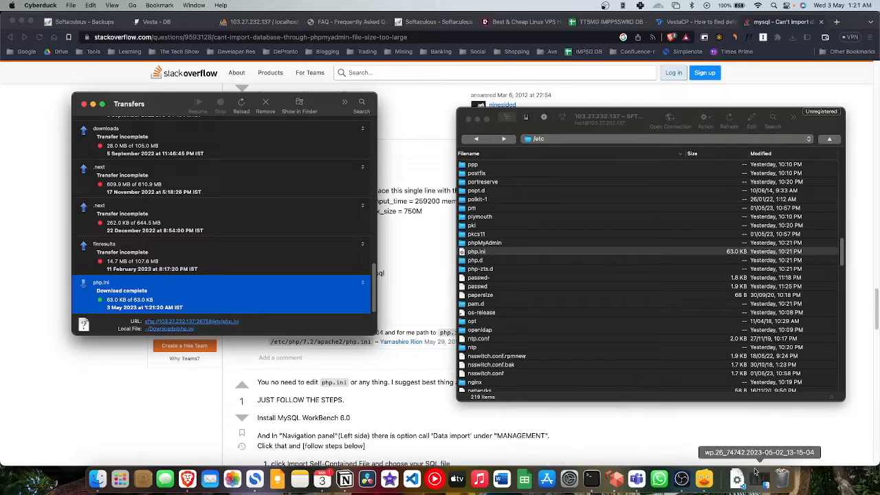
click(739, 476)
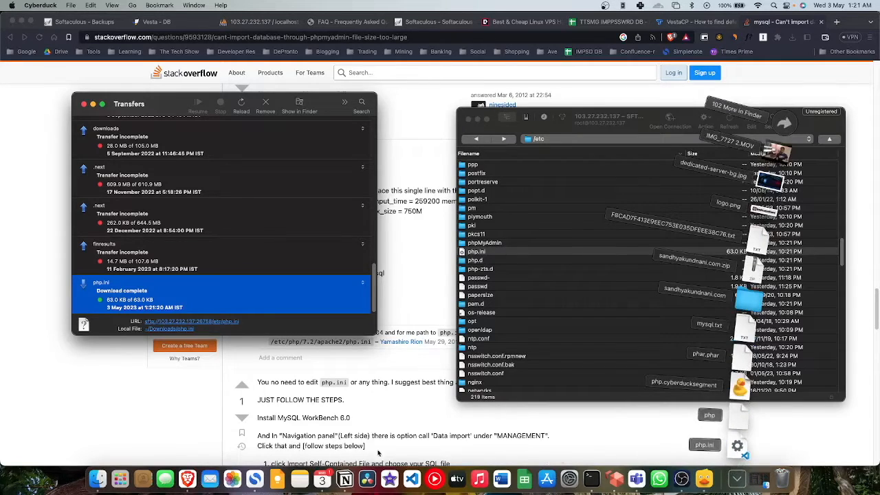
Step: Open the downloaded php.ini in VS Code and search for upload_max
click(731, 445)
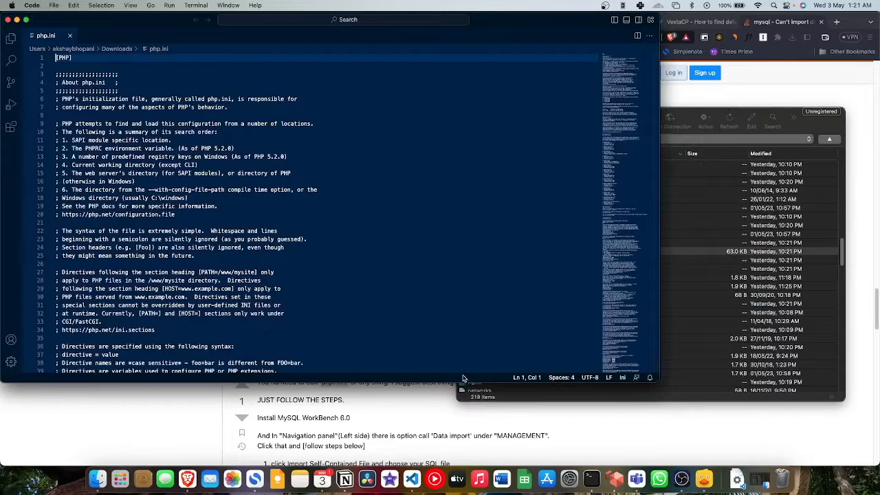
scroll(250, 228, down, 10)
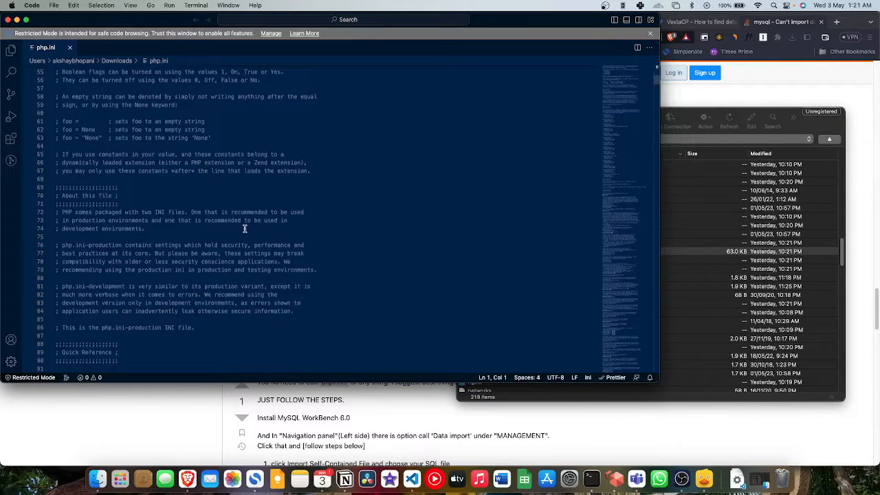
key(super+f)
text(upload)
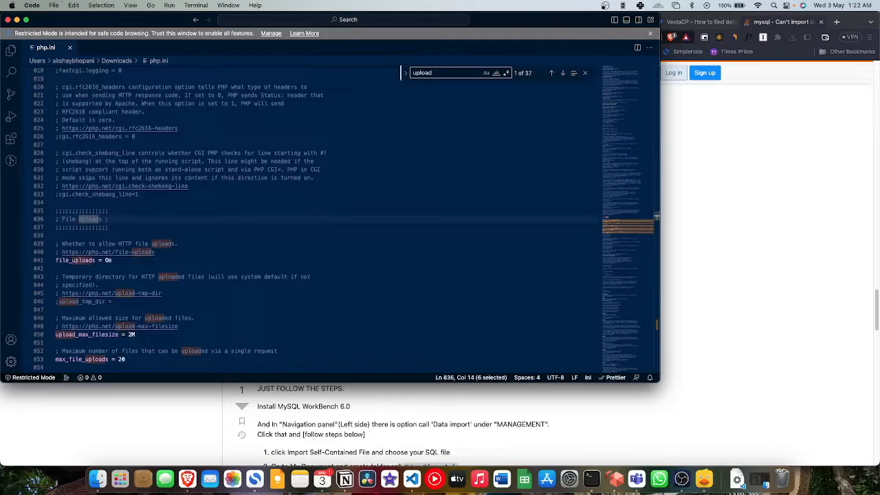
key(super+Tab)
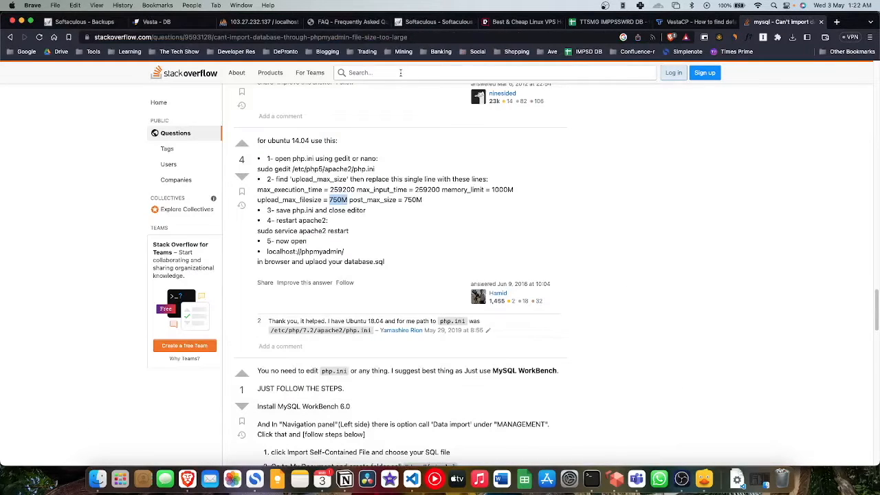
key(super+Tab)
text(_max)
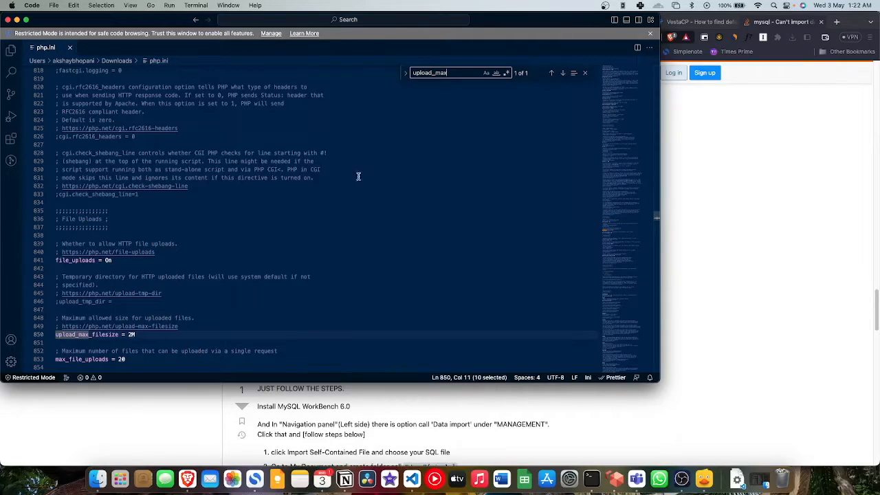
Step: Replace the 2M upload_max_filesize value on line 850 with 750M
scroll(307, 200, down, 3)
key(super+Tab)
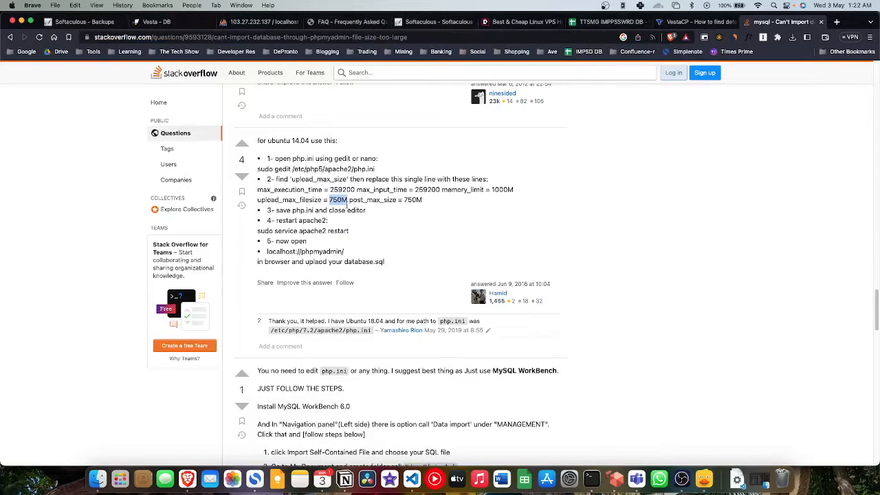
key(super+Tab)
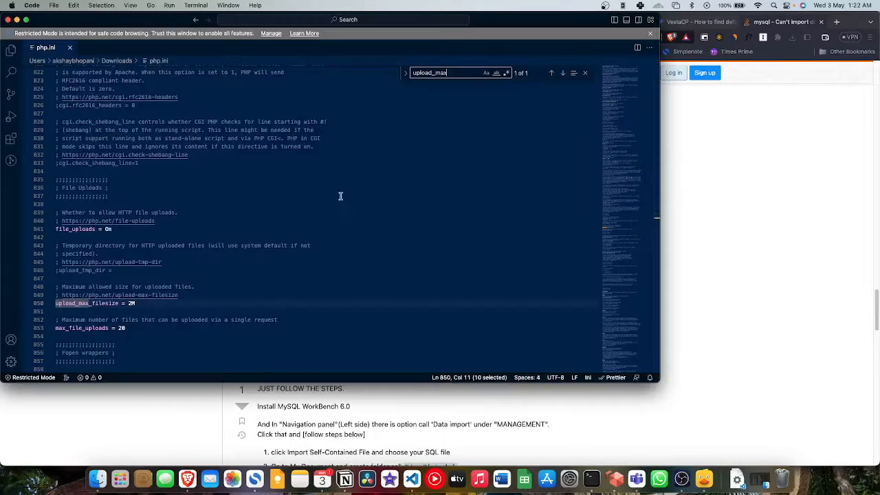
double_click(131, 304)
text(750M)
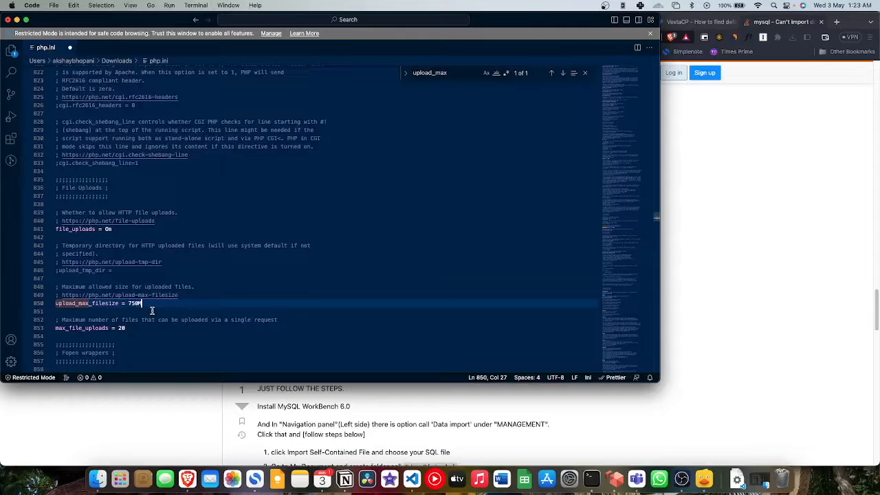
Step: Check the next setting in the Stack Overflow answer and select the upload_max search term
key(super+Tab)
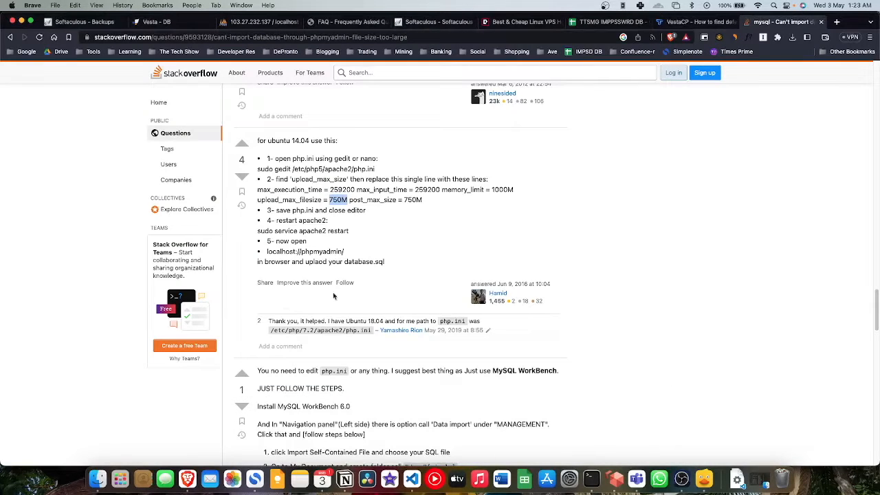
click(405, 233)
key(super+Tab)
scroll(312, 281, down, 3)
scroll(311, 281, down, 8)
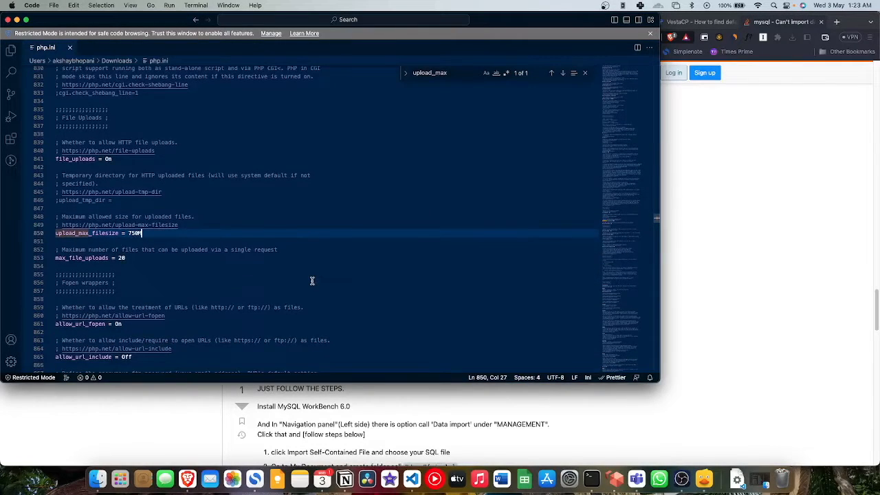
scroll(312, 281, up, 8)
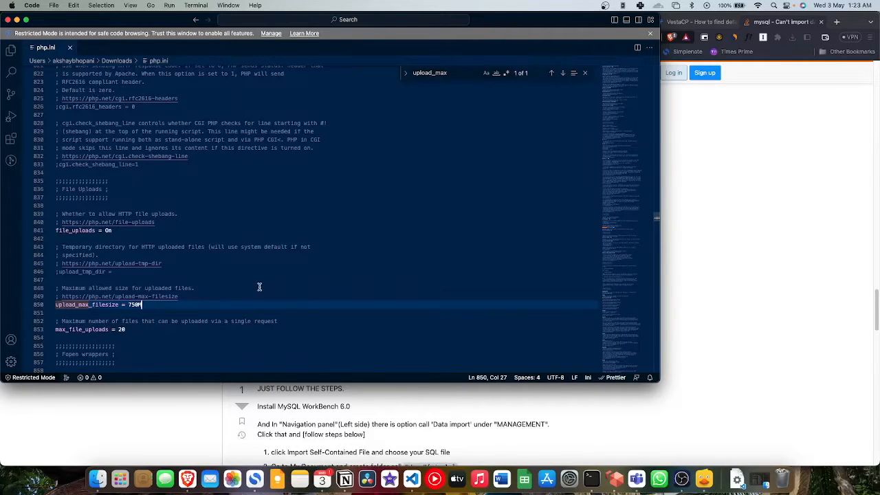
key(super+Tab)
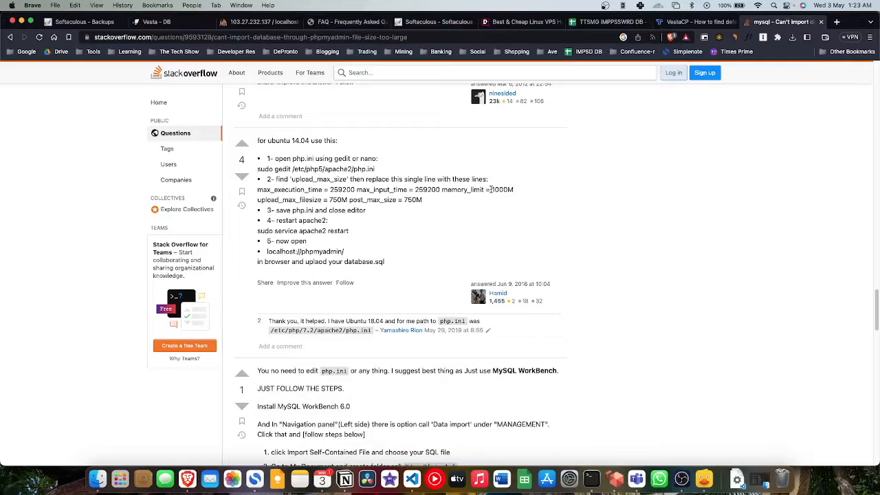
key(super+Tab)
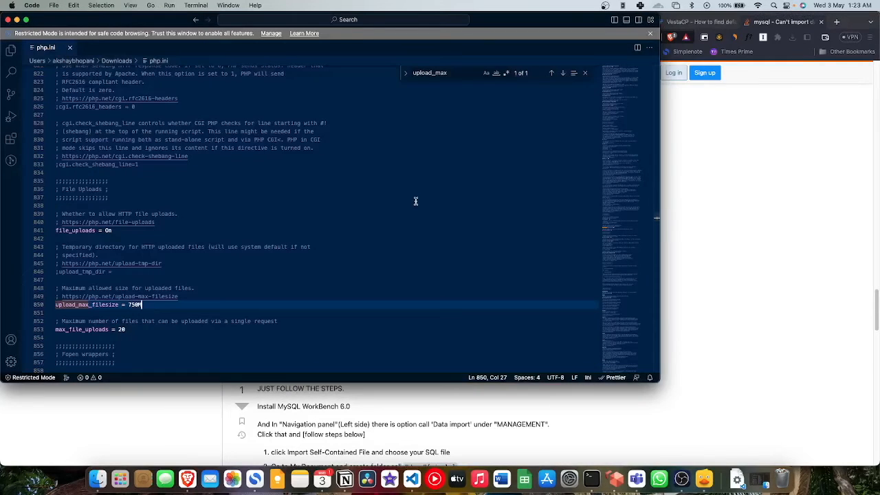
drag(456, 73, 412, 73)
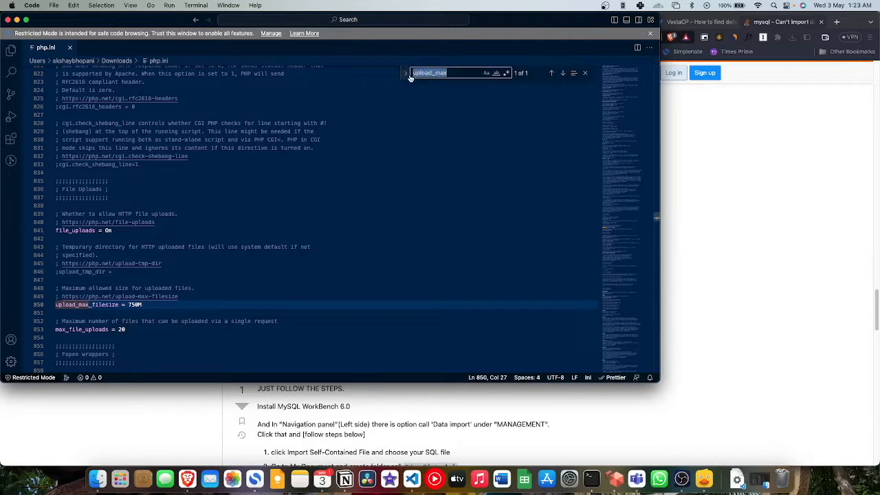
Step: Search for post_max and change post_max_size on line 698 from 8M to 750M
click(447, 73)
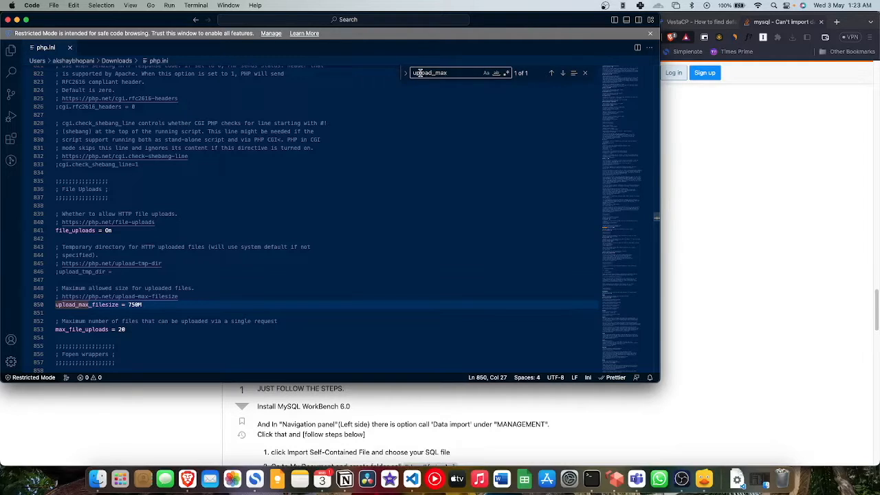
double_click(420, 73)
drag(431, 72, 431, 72)
click(454, 72)
key(BackSpace)
key(BackSpace)
key(BackSpace)
key(BackSpace)
key(BackSpace)
key(BackSpace)
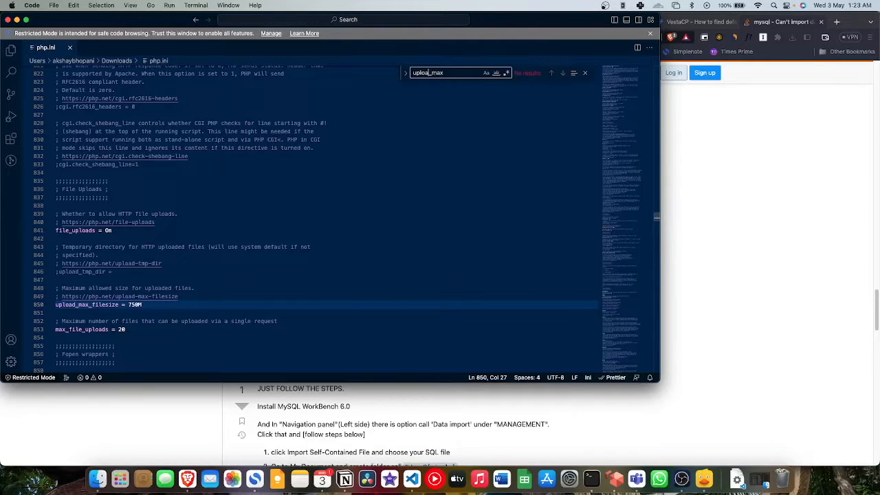
text(post)
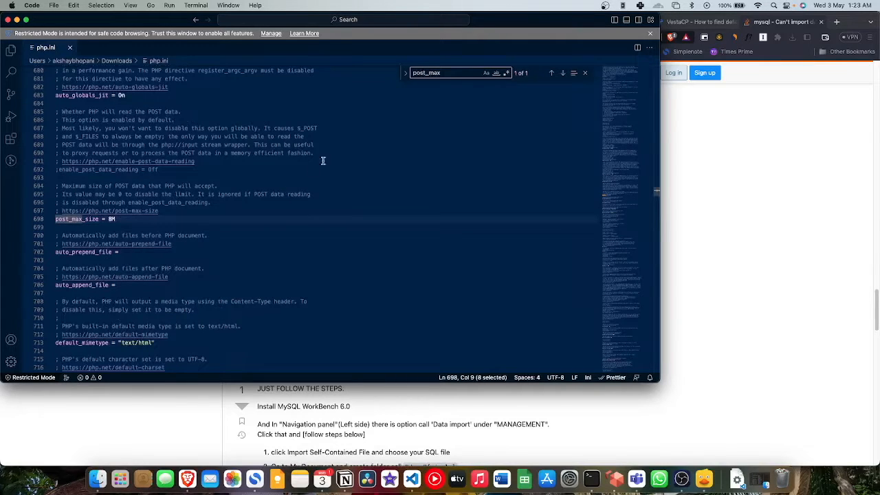
click(112, 218)
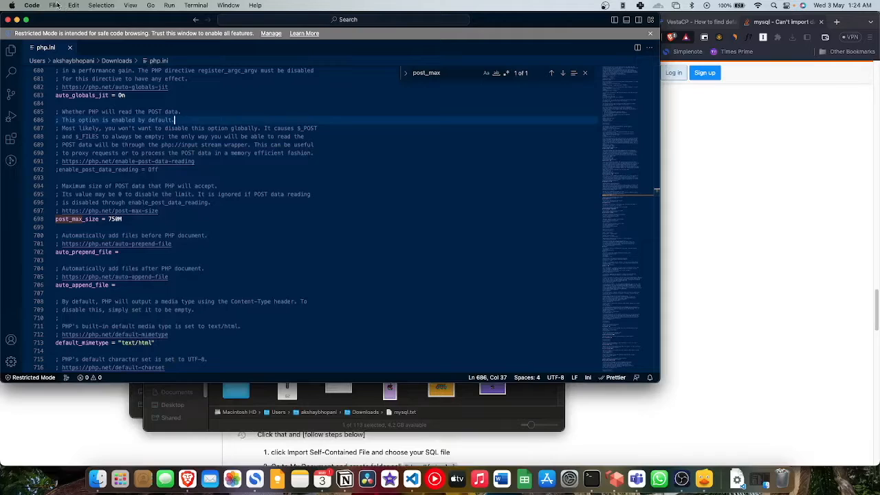
Step: Save php.ini with File > Save and bring the Downloads folder forward
click(54, 6)
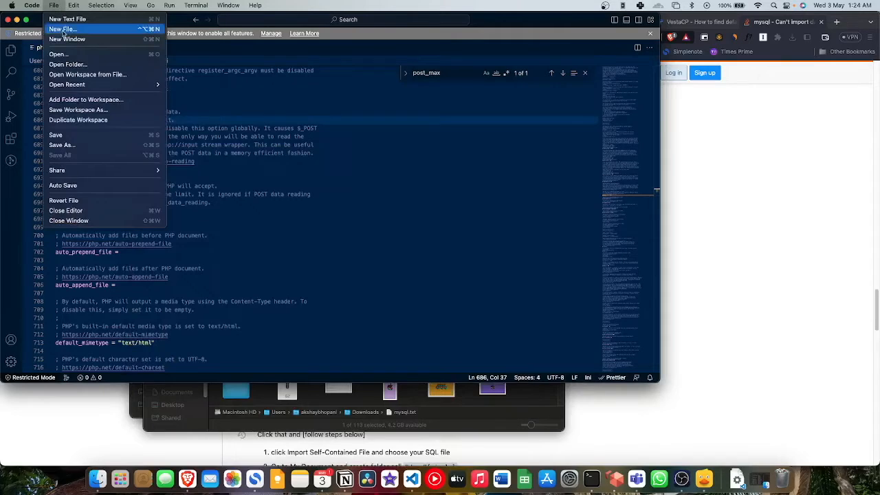
click(62, 134)
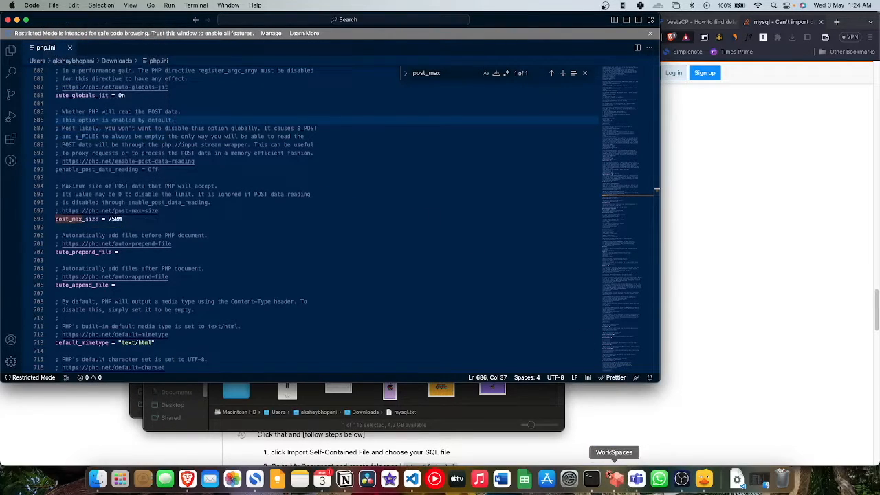
click(543, 401)
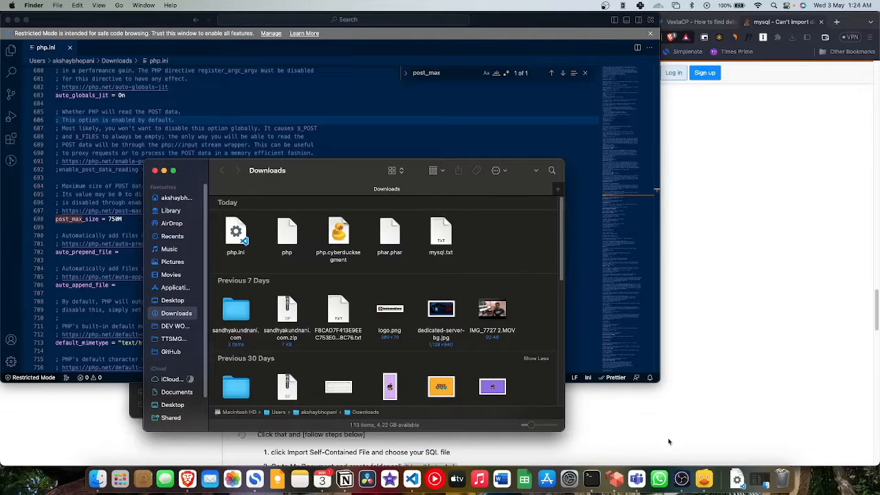
Step: Upload Downloads/php.ini to /etc, overwriting the existing server copy
click(704, 479)
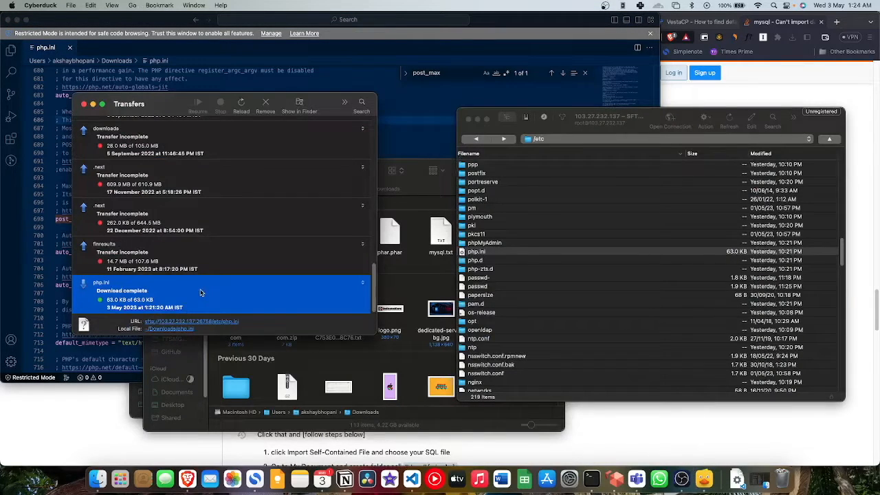
drag(202, 293, 802, 253)
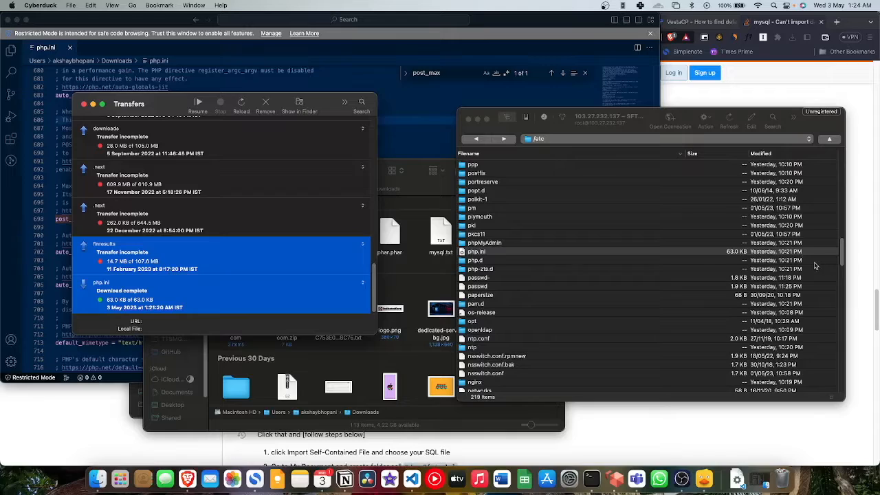
click(493, 253)
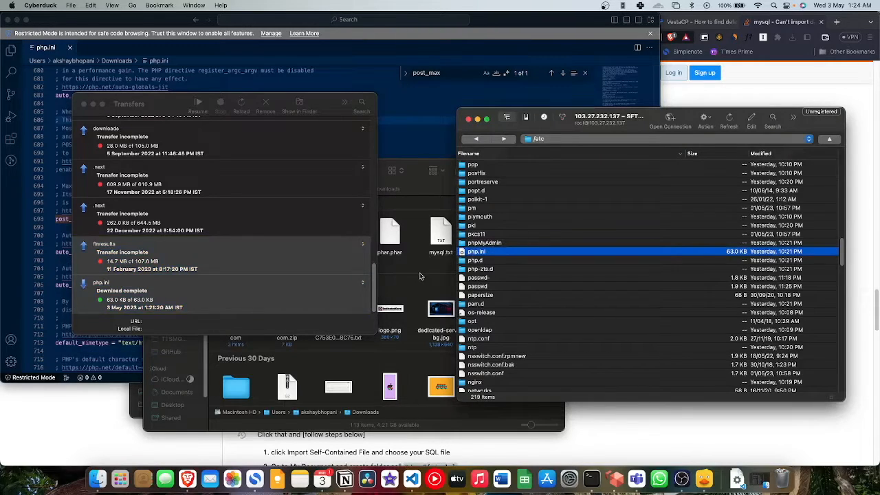
click(71, 5)
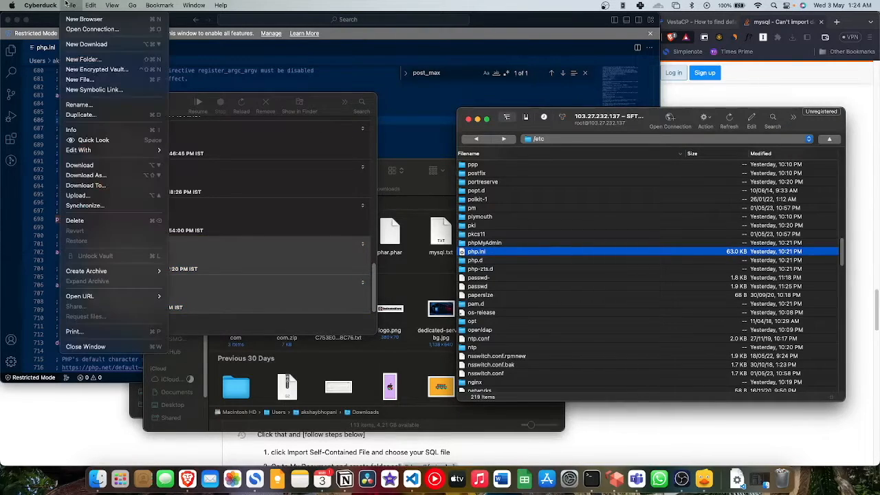
click(90, 195)
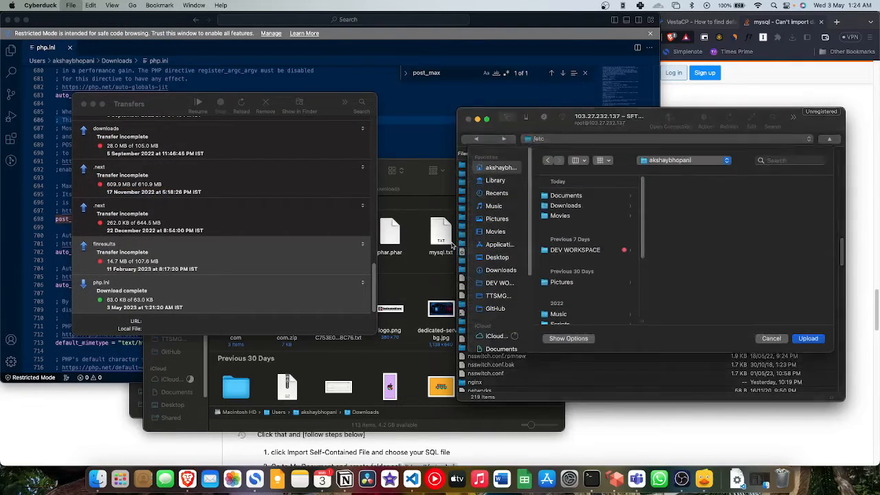
click(501, 275)
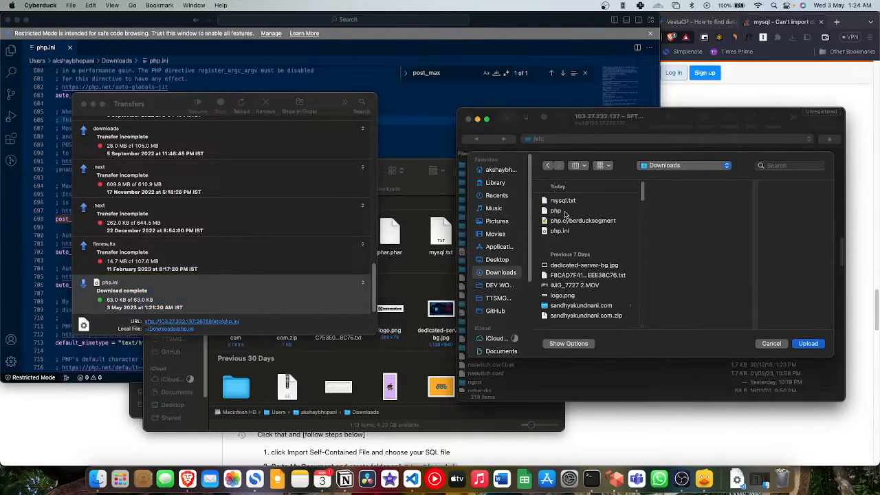
click(569, 231)
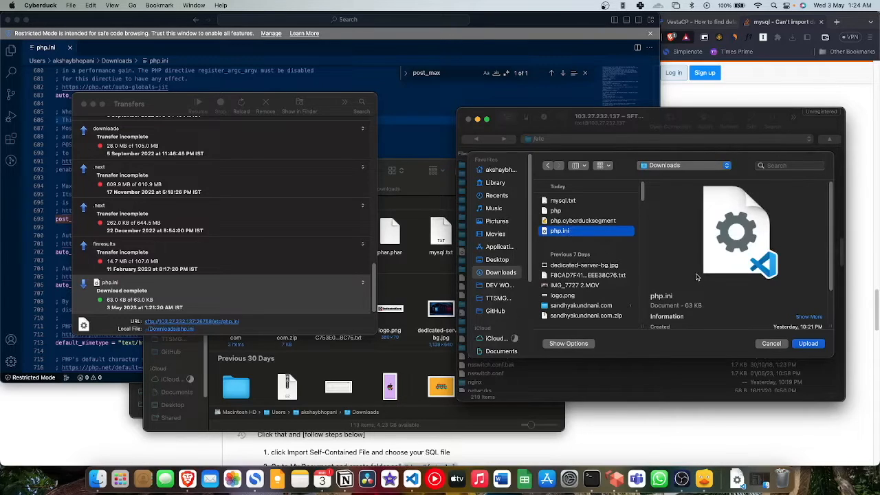
click(808, 344)
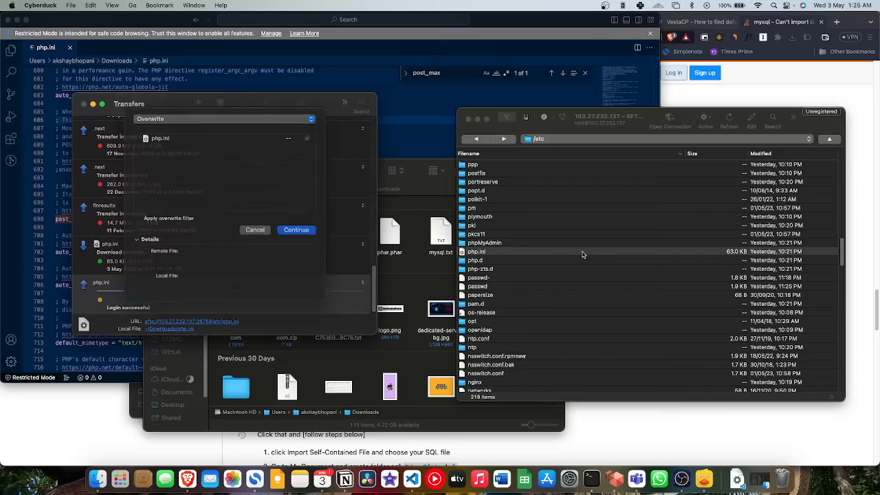
click(306, 240)
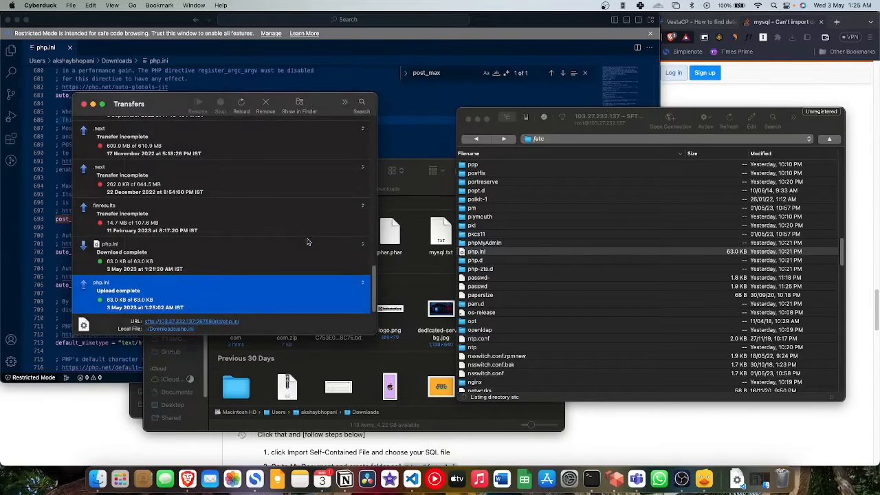
click(570, 73)
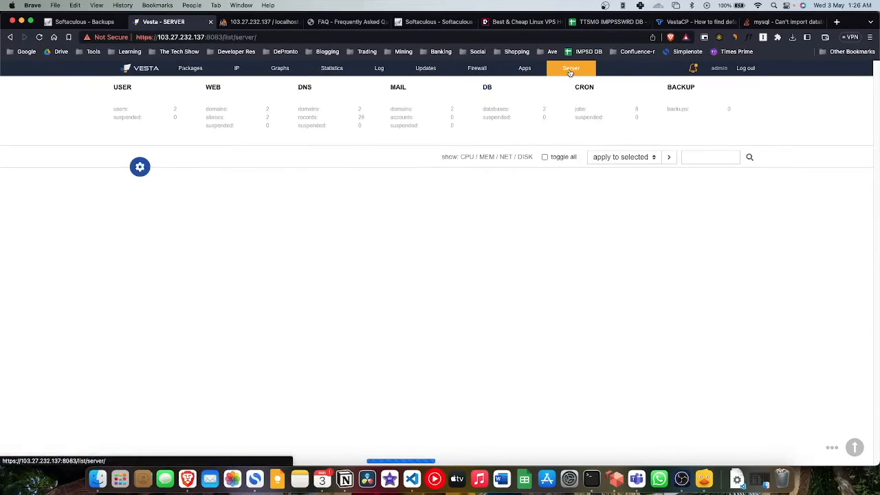
Step: Restart httpd on Vesta's Server page, then switch to the phpMyAdmin tab
scroll(285, 315, down, 1)
scroll(286, 315, down, 3)
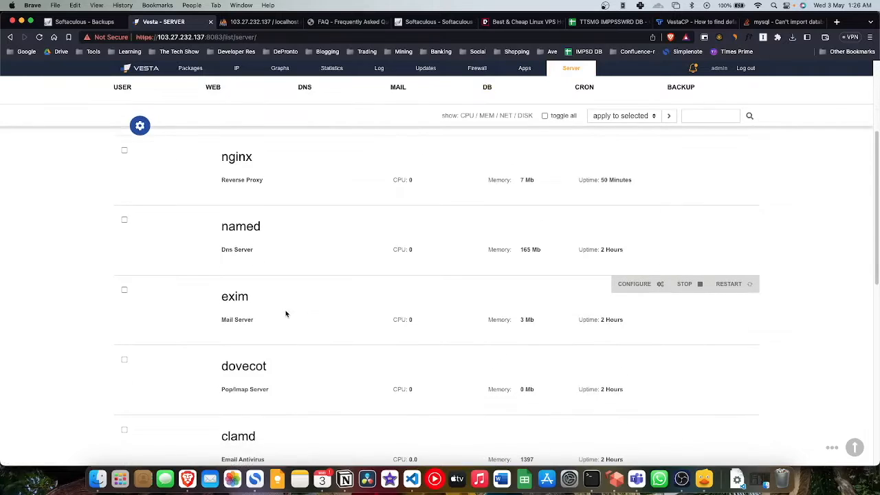
scroll(286, 314, down, 4)
scroll(294, 320, down, 4)
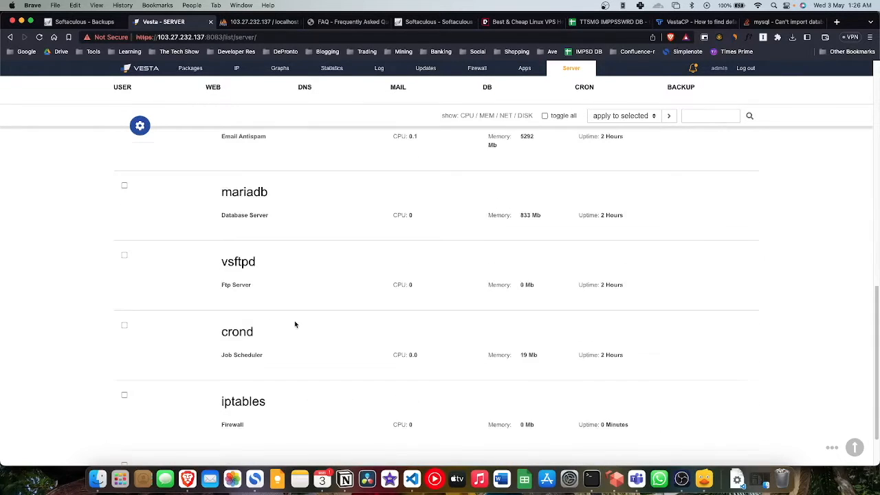
scroll(308, 336, down, 1)
scroll(321, 371, up, 10)
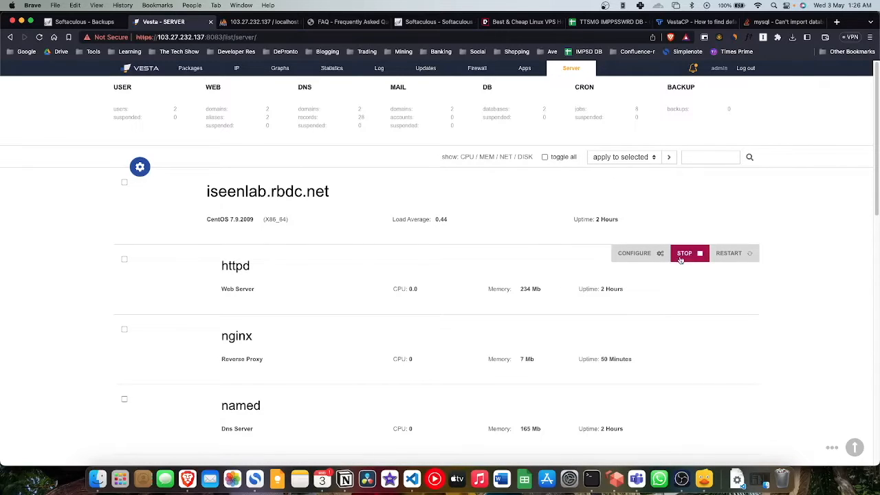
click(731, 255)
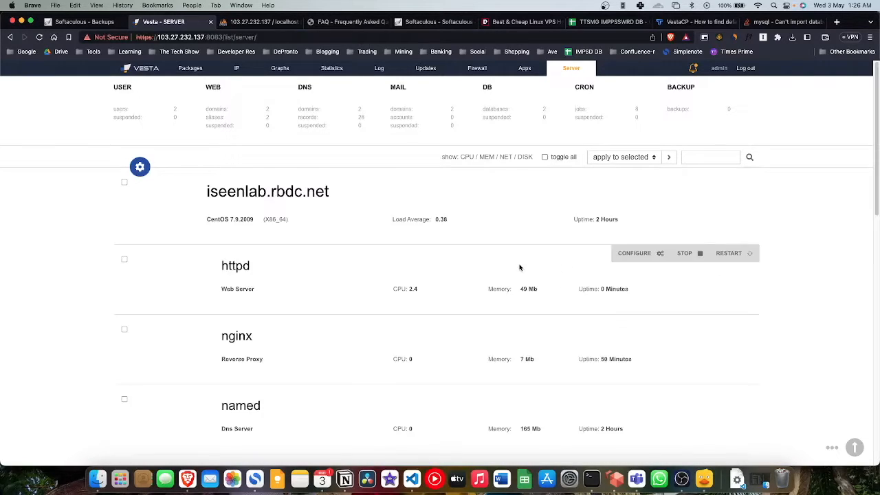
key(ctrl+Tab)
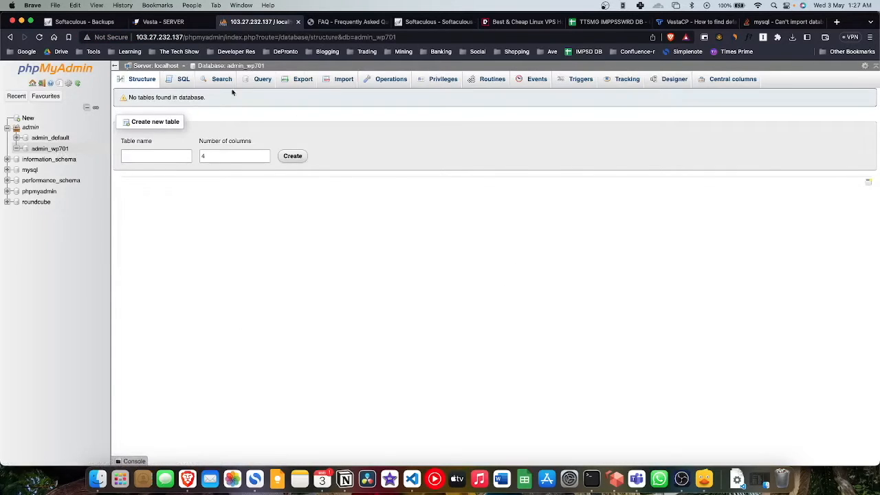
Step: Import softsql.sql into admin_wp701, which fails on utf8mb4_unicode_520_ci collation
click(336, 81)
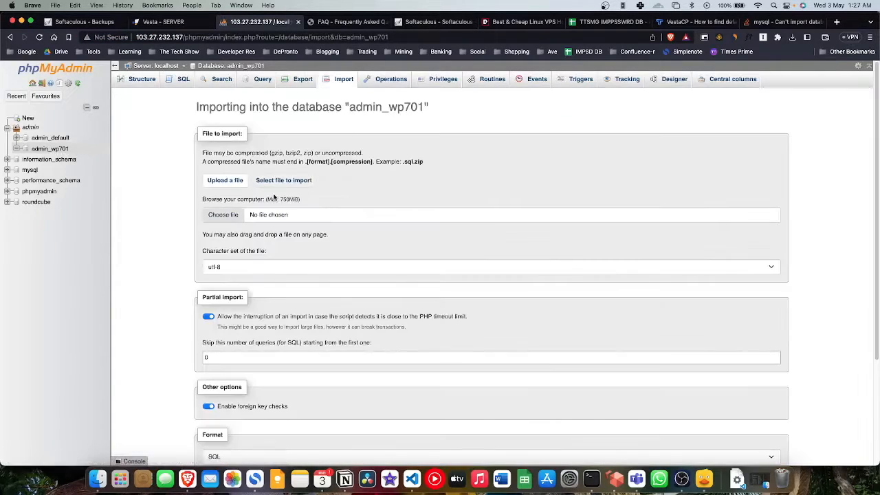
click(224, 214)
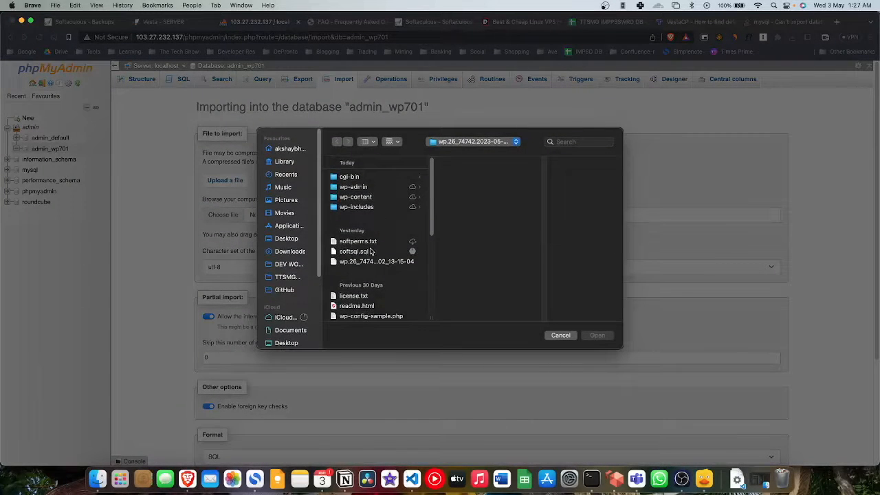
click(370, 252)
click(597, 335)
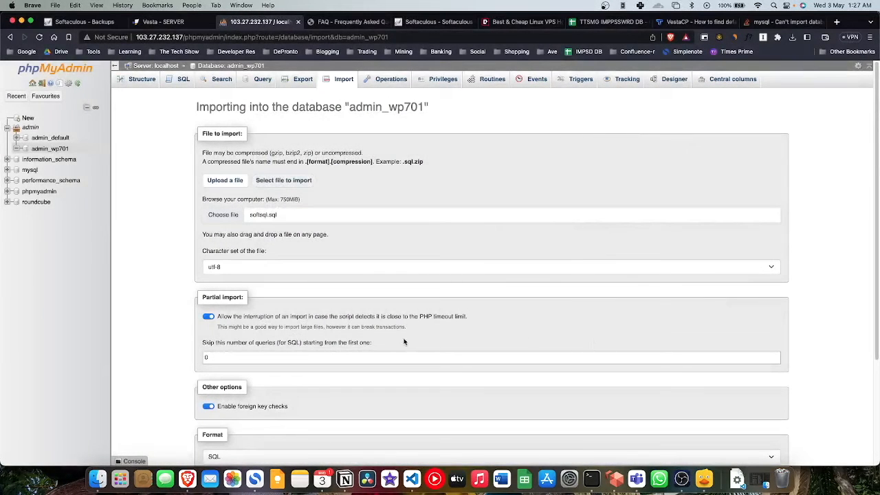
scroll(405, 339, down, 4)
click(214, 436)
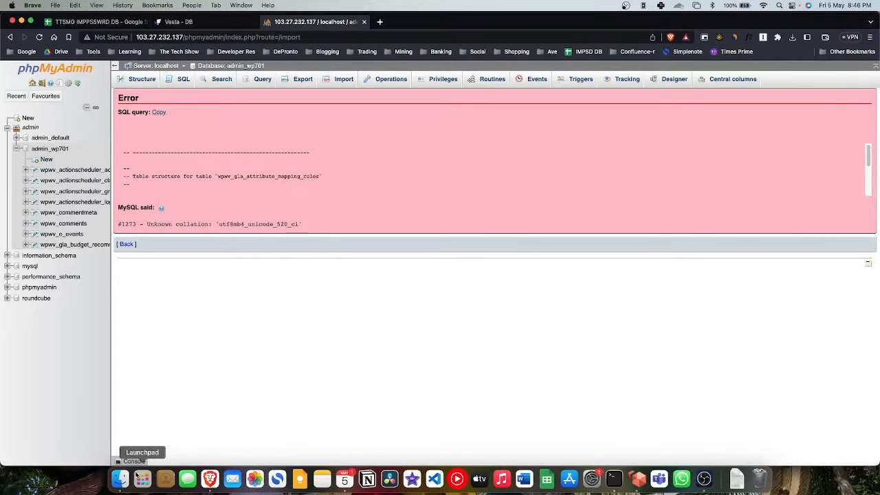
Step: Open yourqyac_wp701_05052023.sql from the iCloud Documents folder in Sublime Text
click(126, 477)
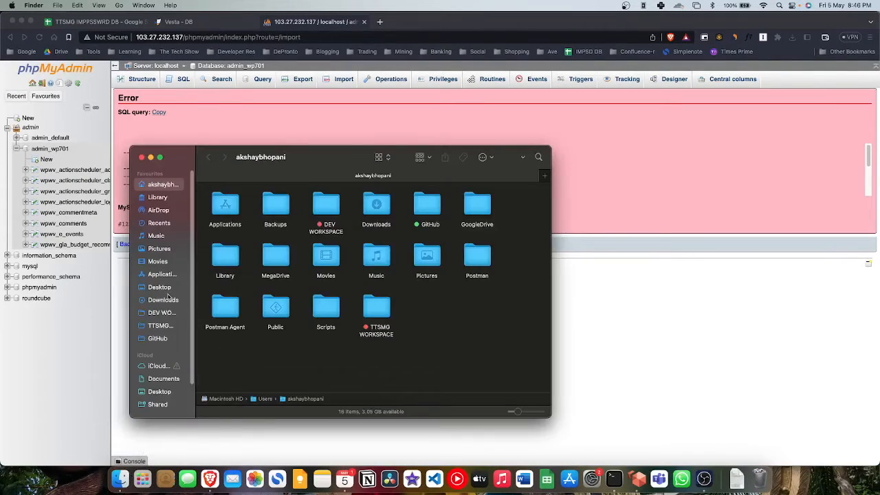
click(164, 378)
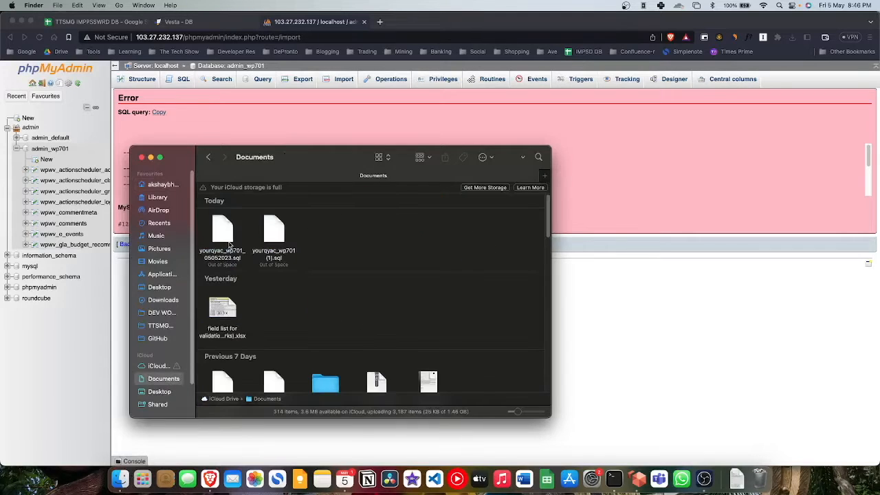
click(230, 261)
right_click(234, 261)
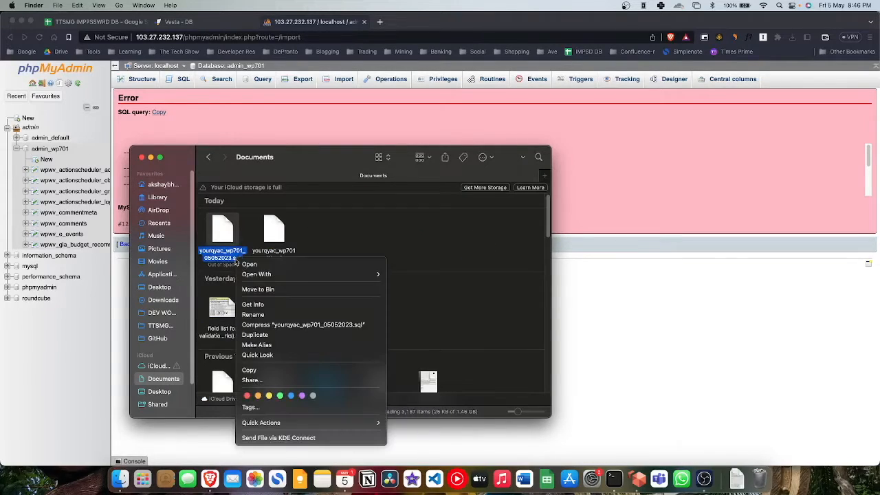
mouse_move(275, 273)
click(425, 276)
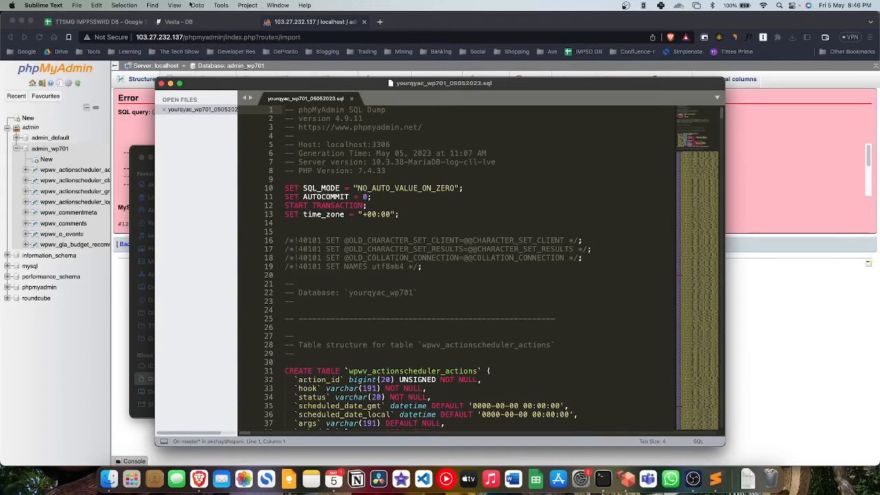
Step: Replace all five utf8mb4_unicode_520_ci occurrences with utf8mb4_unicode_ci
click(155, 5)
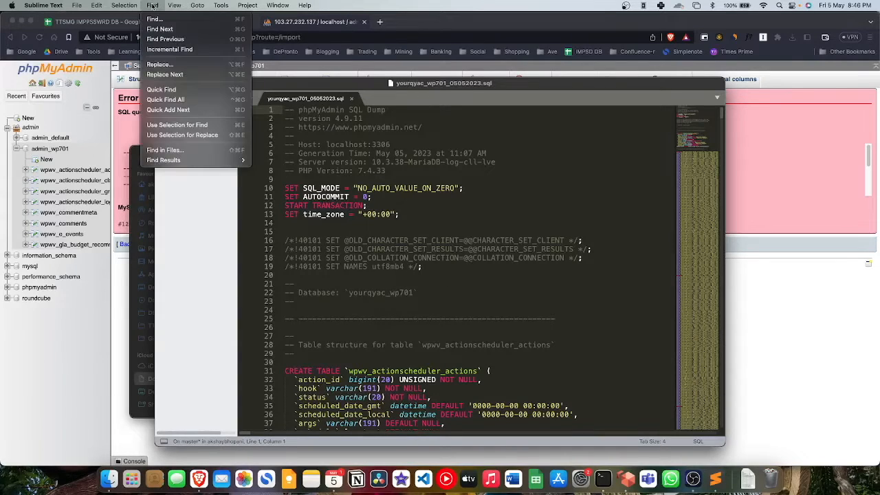
click(172, 65)
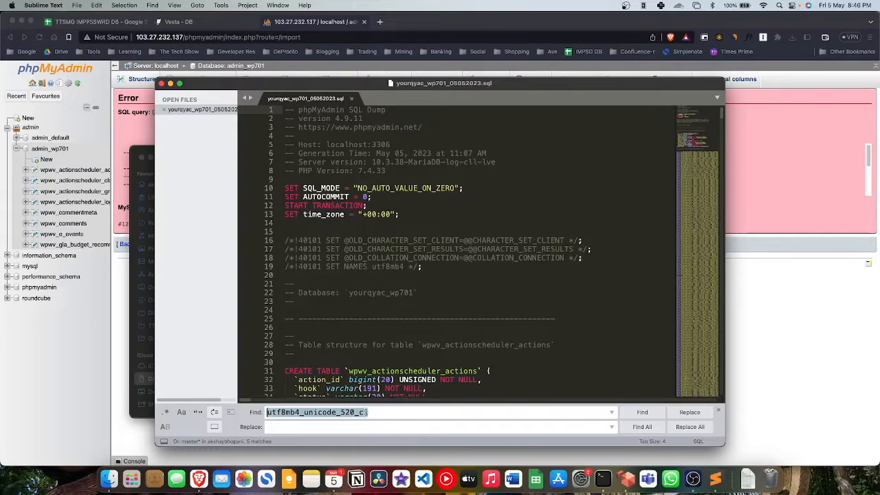
key(super+c)
key(super+v)
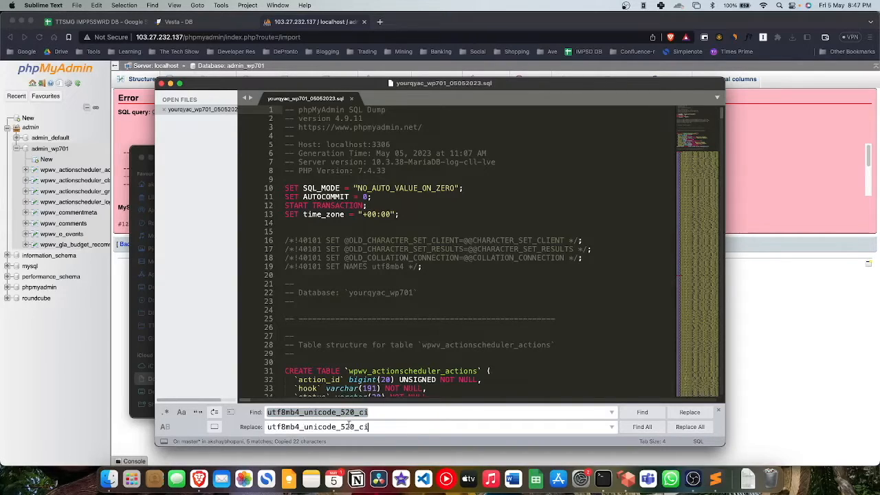
double_click(352, 426)
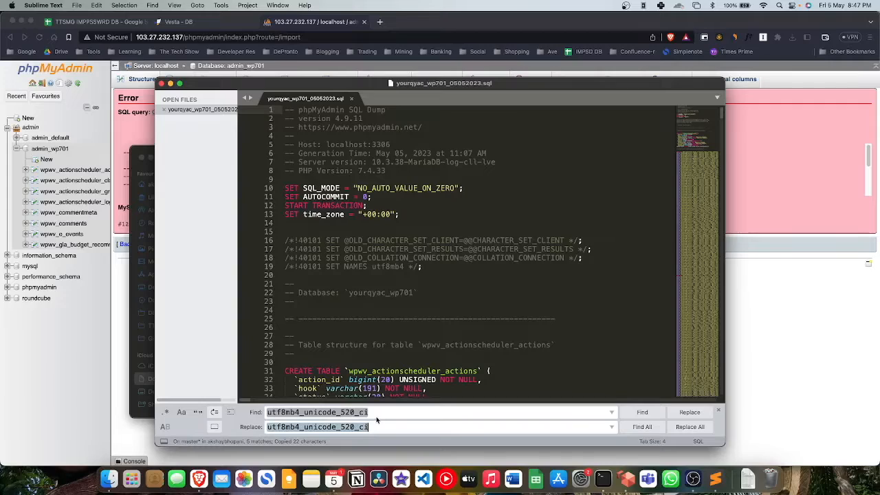
click(377, 426)
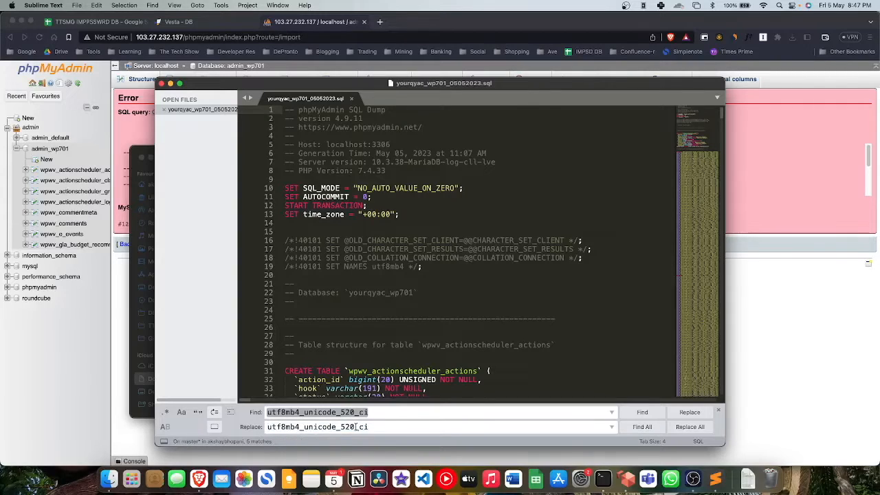
key(BackSpace)
key(BackSpace)
key(BackSpace)
key(BackSpace)
click(689, 427)
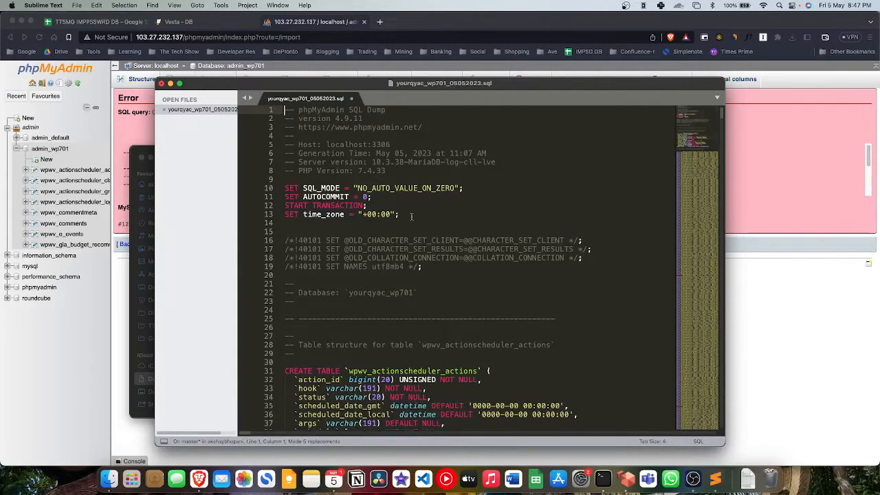
Step: Save the edited SQL dump and close the Sublime Text window
click(411, 216)
key(super+s)
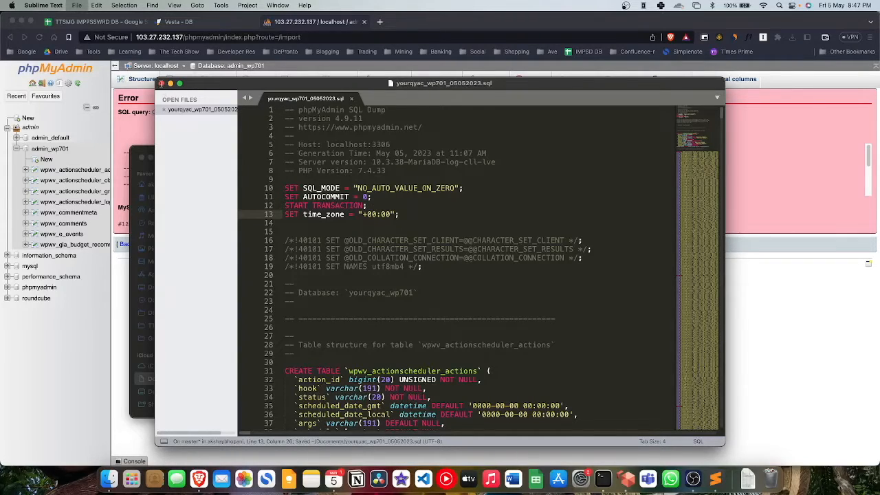
click(161, 83)
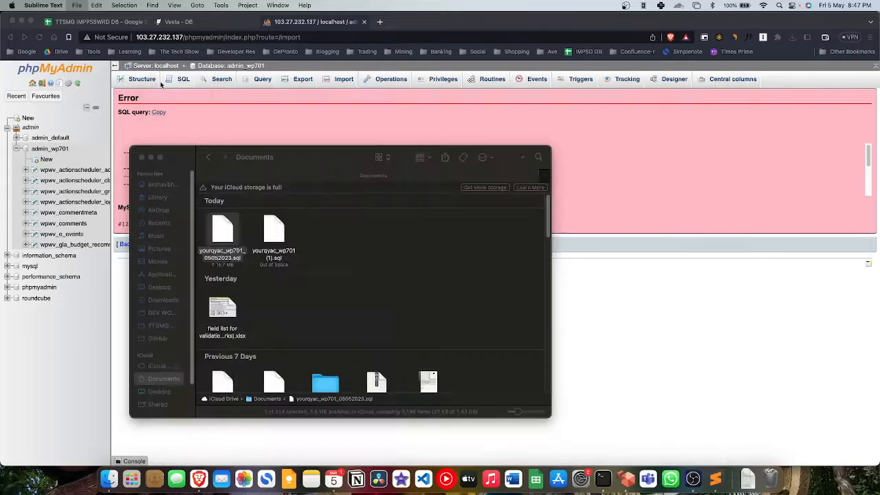
Step: Drop all eight partial wpwv_ tables from admin_wp701, leaving the database empty for import
click(649, 278)
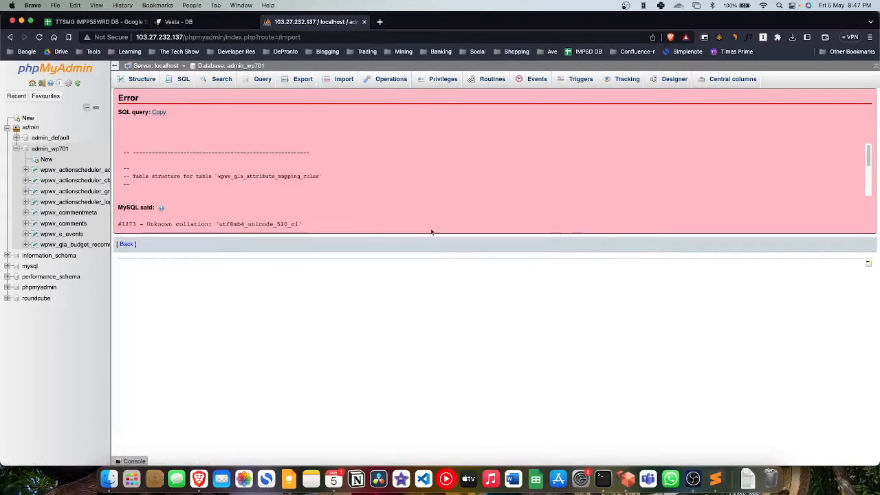
click(146, 83)
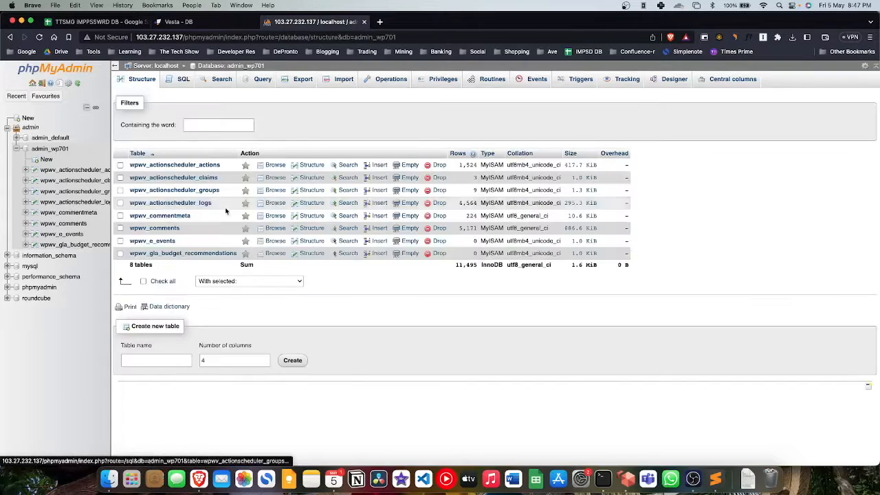
click(144, 281)
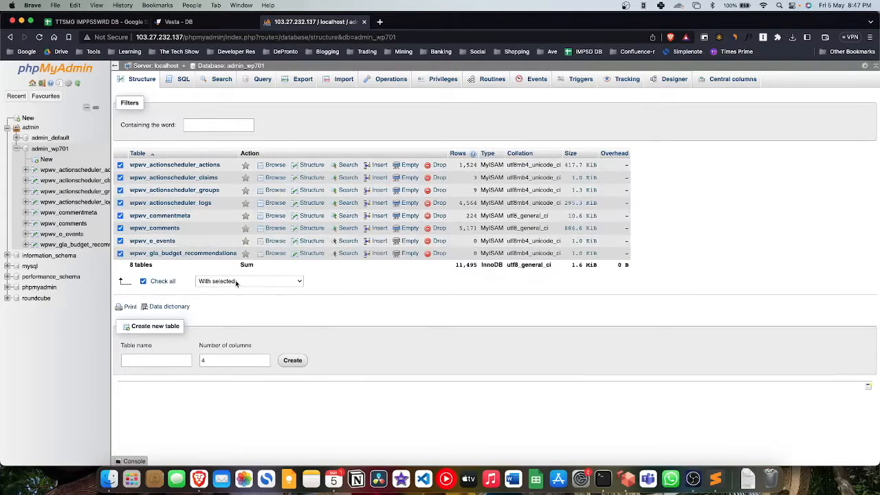
click(237, 281)
click(242, 343)
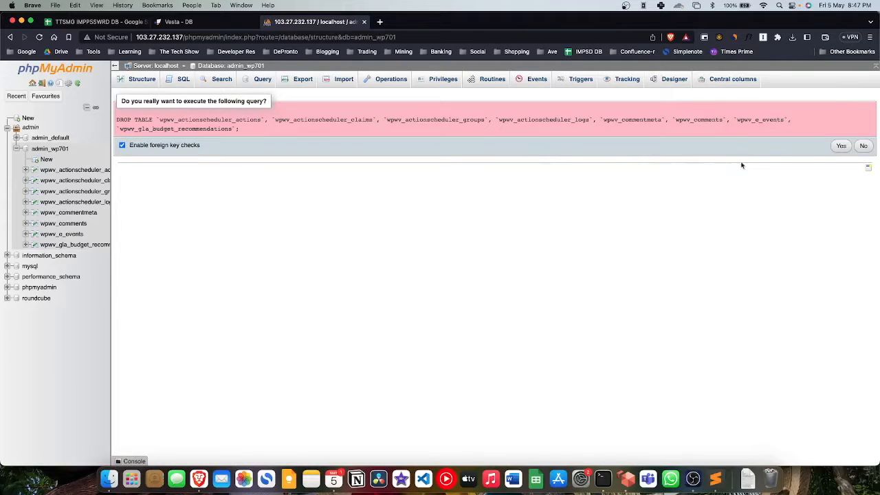
click(840, 145)
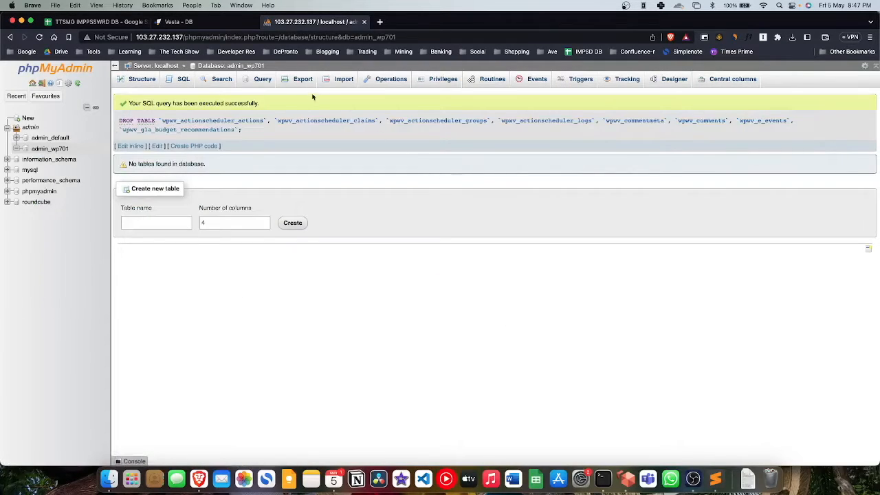
click(343, 79)
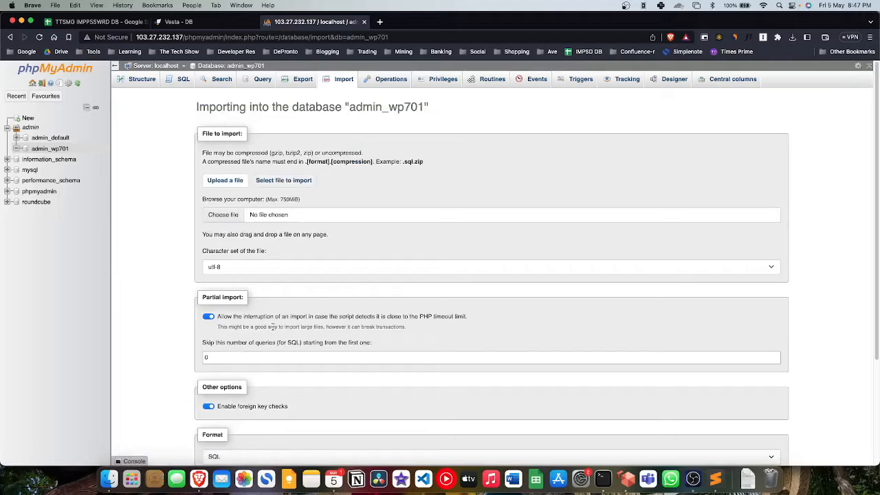
Step: Import the yourqyac_wp701_05052023.sql dump from Documents into admin_wp701
scroll(230, 385, down, 2)
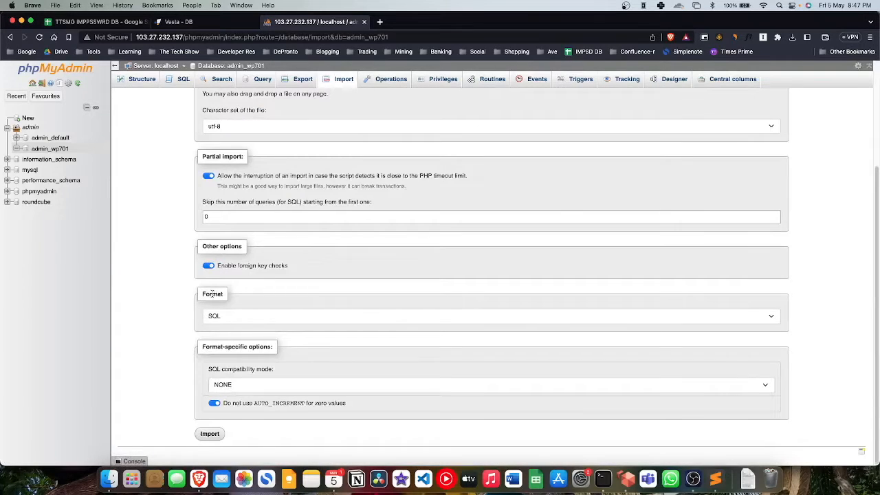
scroll(218, 269, up, 3)
click(223, 146)
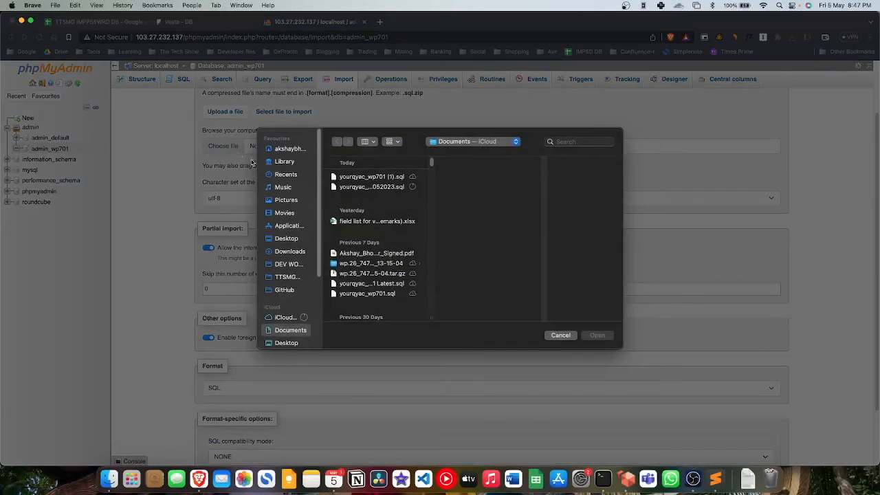
click(371, 177)
click(386, 187)
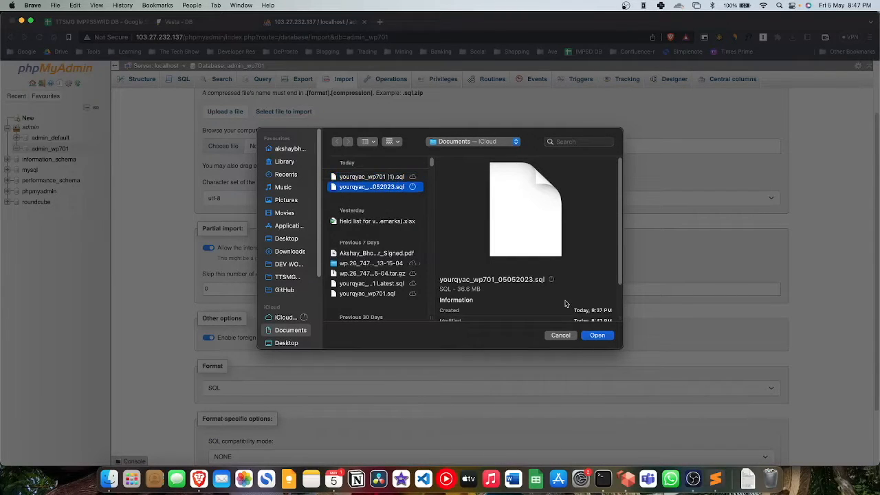
click(608, 341)
scroll(375, 304, down, 3)
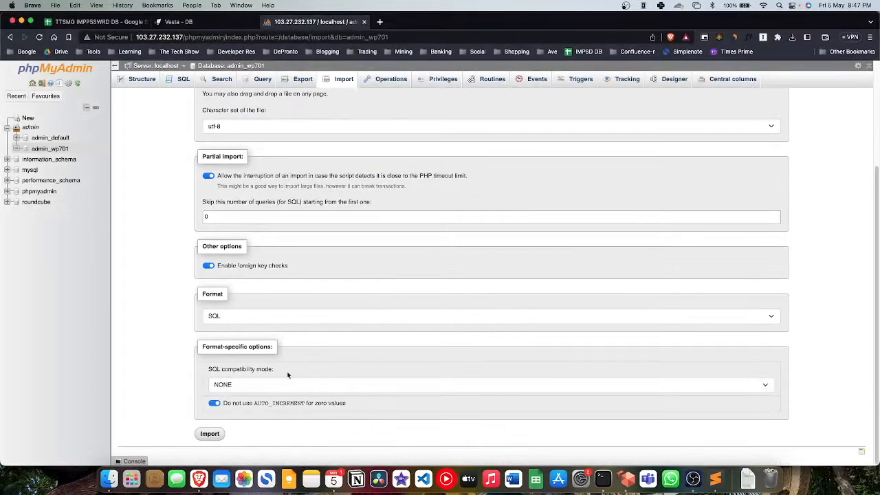
click(209, 434)
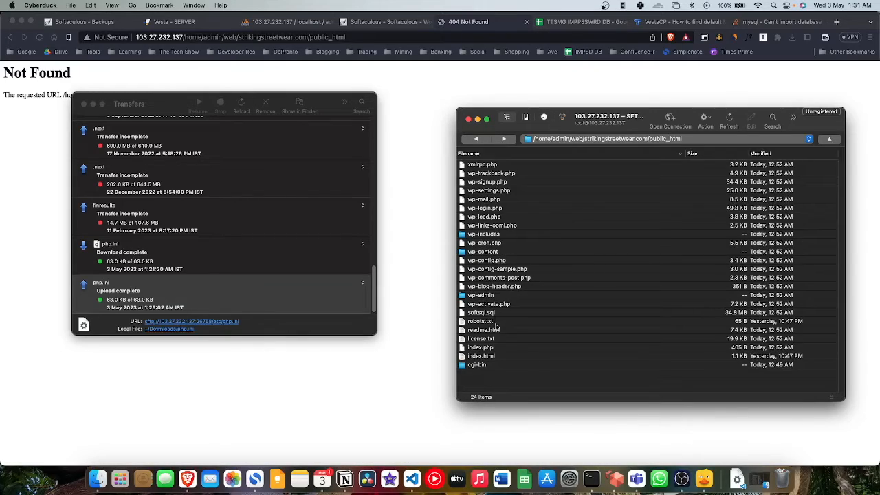
Step: Download the 3.4 KB wp-config.php to Downloads and open that copy in Sublime Text
click(497, 337)
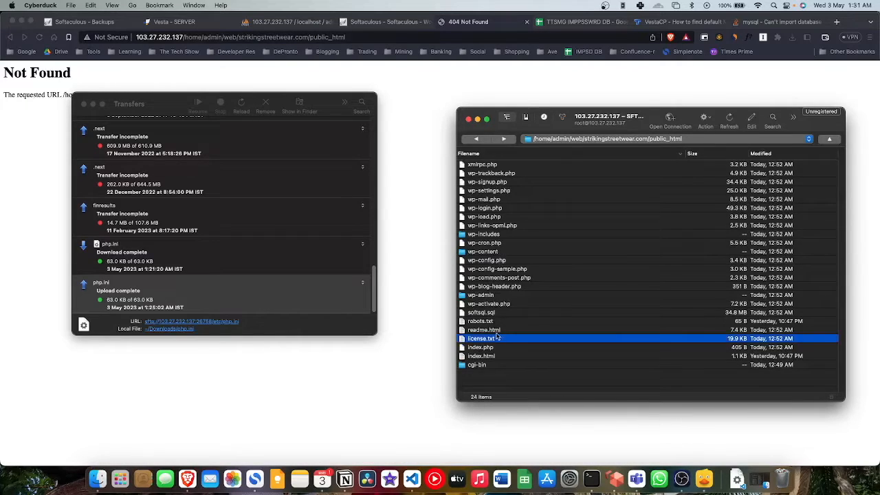
double_click(499, 263)
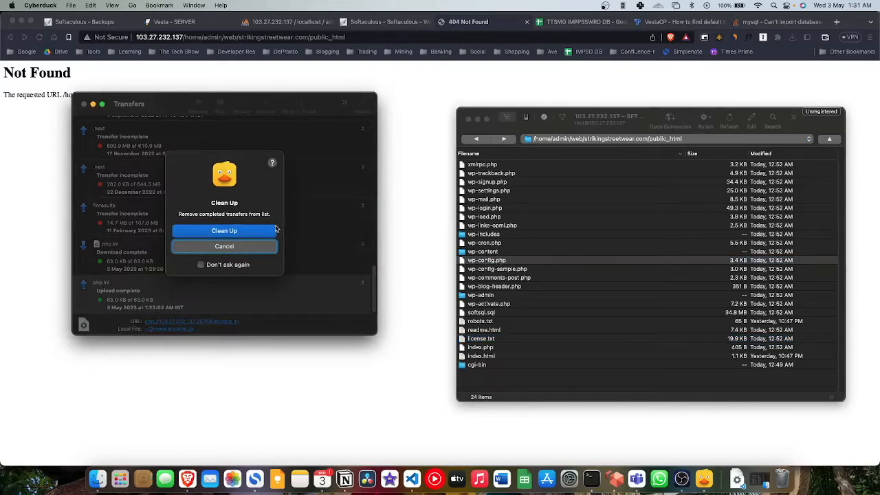
click(274, 230)
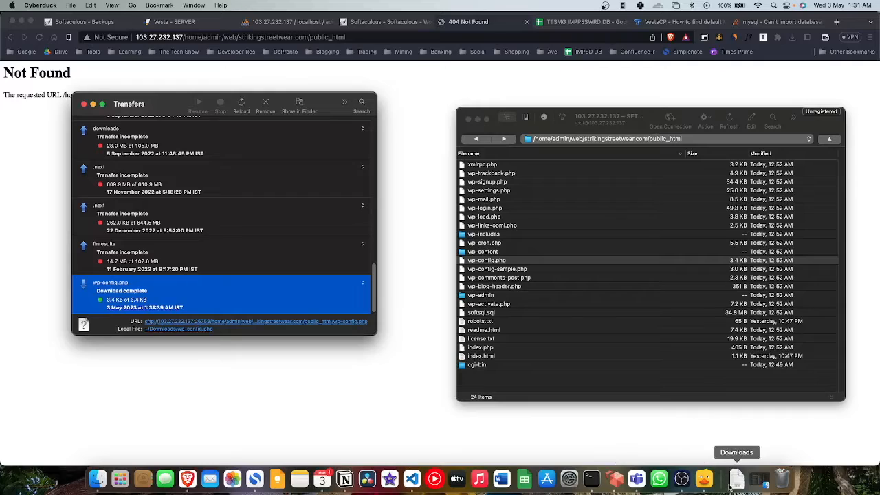
click(735, 479)
click(736, 449)
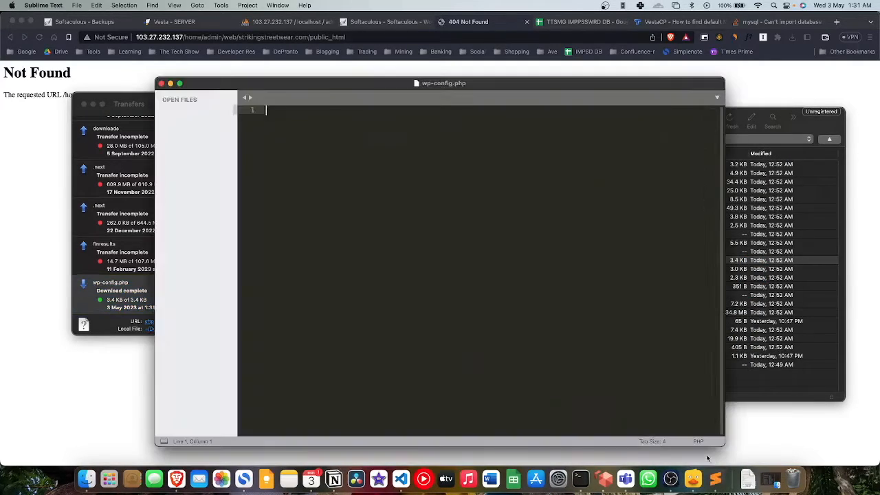
Step: Change the DB_NAME prefix from yourqyac to admin, making it admin_wp701
scroll(443, 323, down, 1)
scroll(443, 324, down, 5)
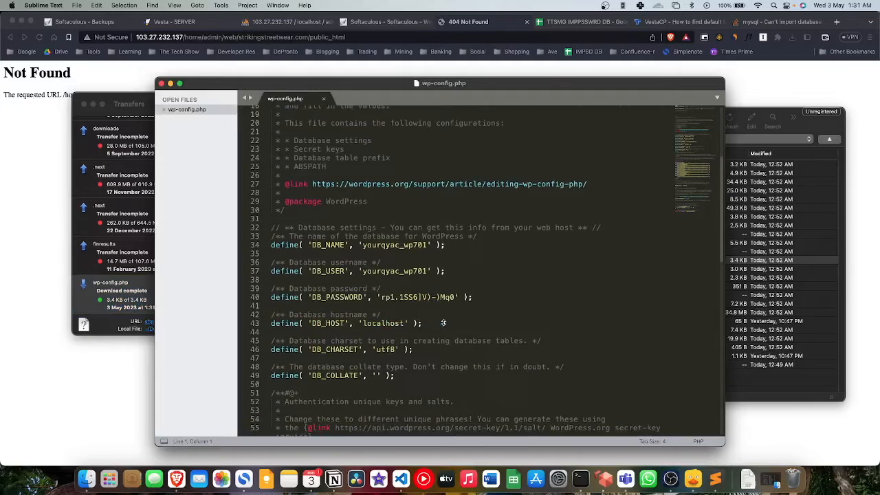
click(390, 248)
click(398, 239)
key(BackSpace)
key(BackSpace)
key(BackSpace)
key(BackSpace)
key(BackSpace)
key(BackSpace)
key(BackSpace)
key(BackSpace)
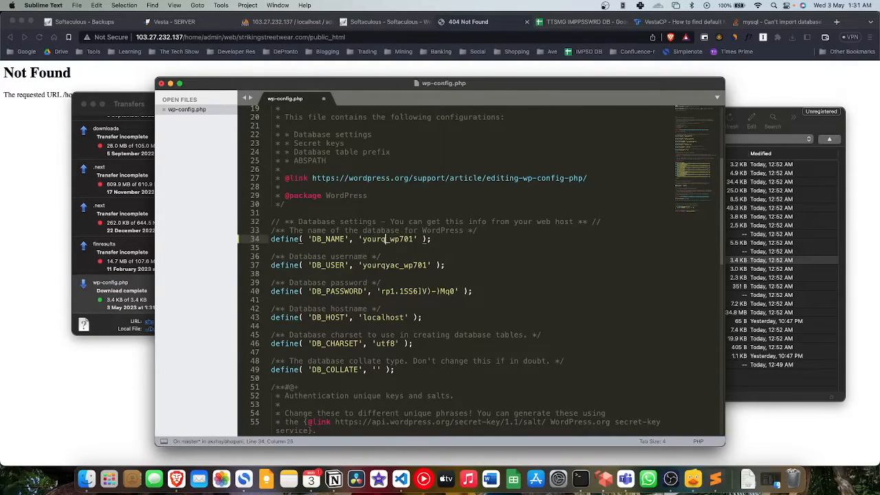
text(admin)
Step: Change DB_USER to admin_wp701 and save wp-config.php when closing it
click(400, 265)
key(BackSpace)
key(BackSpace)
key(BackSpace)
key(BackSpace)
key(BackSpace)
key(BackSpace)
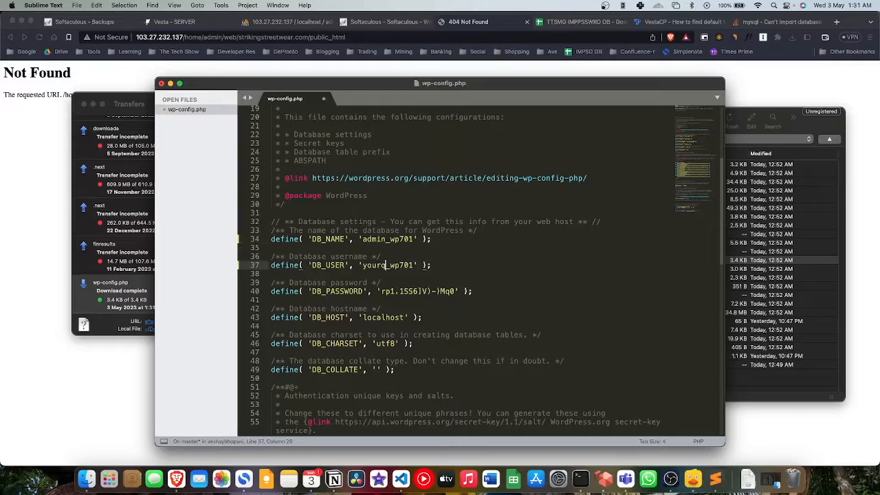
key(BackSpace)
key(BackSpace)
text(admin)
click(161, 84)
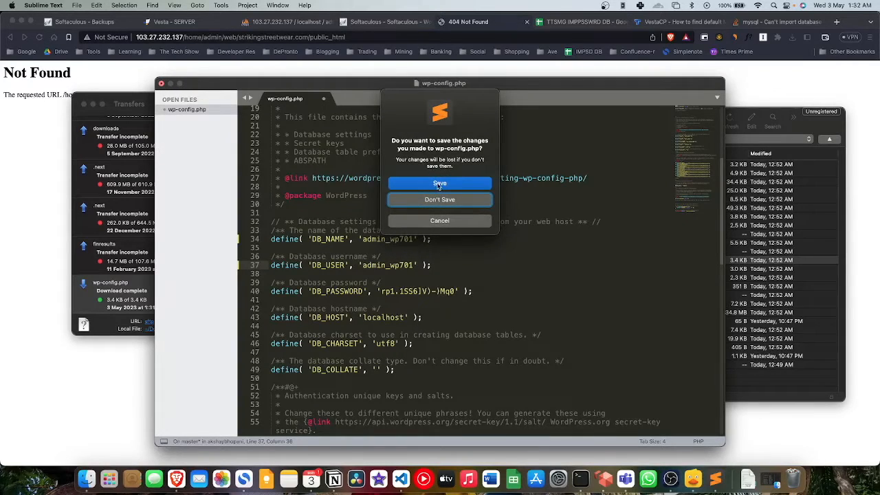
click(438, 184)
click(180, 296)
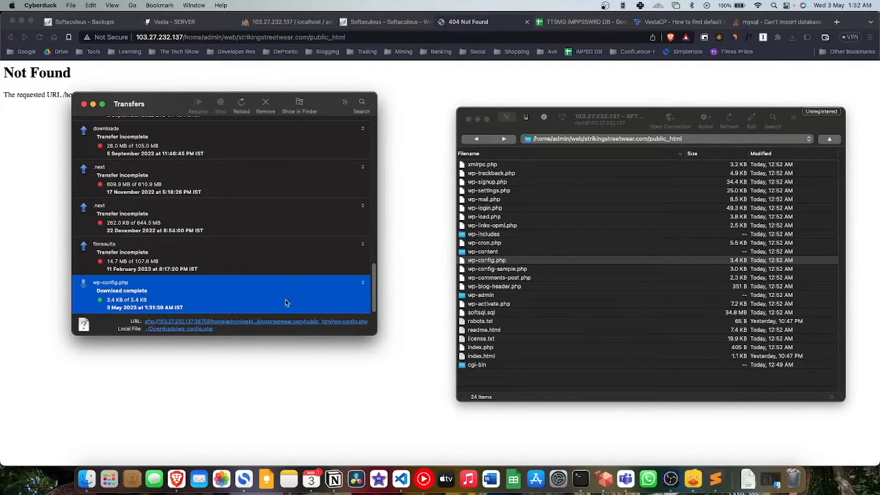
Step: Upload the edited wp-config.php from Downloads into the server's public_html folder
click(562, 126)
click(69, 5)
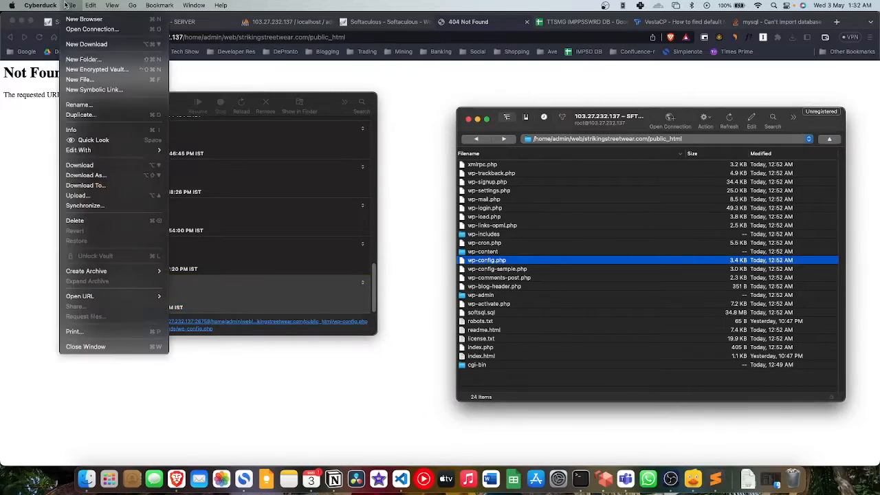
click(79, 195)
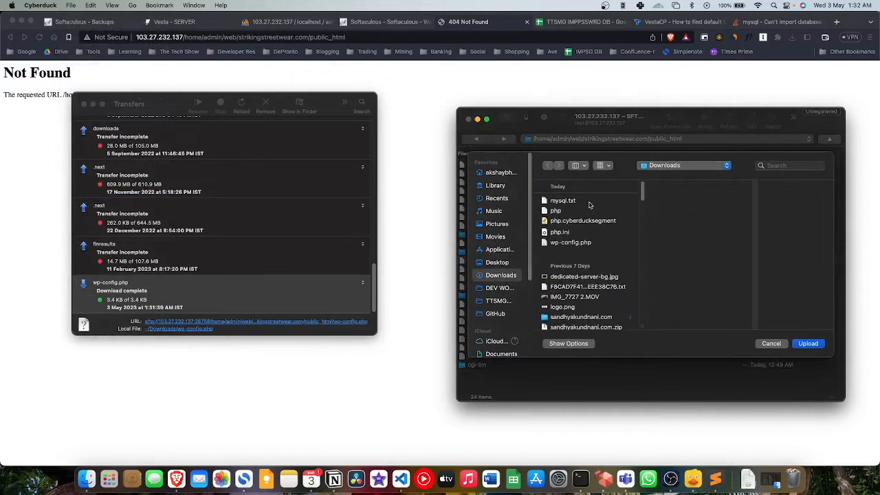
click(570, 245)
scroll(721, 236, down, 5)
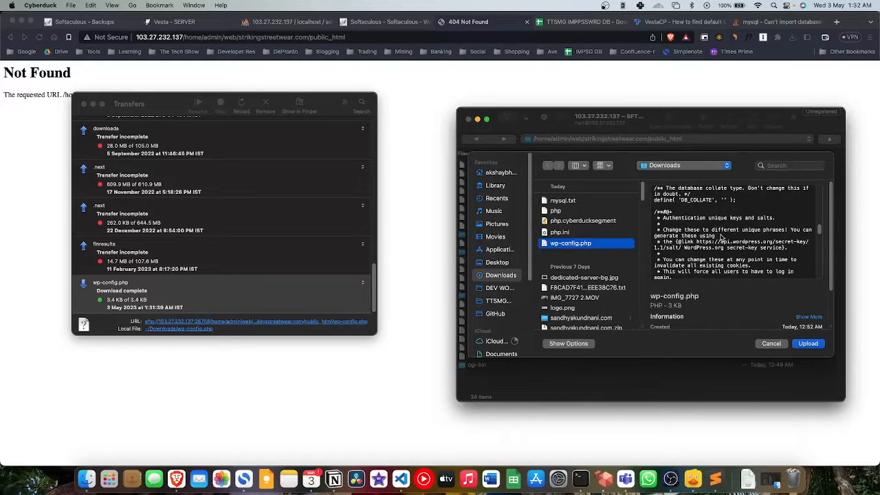
scroll(721, 236, down, 4)
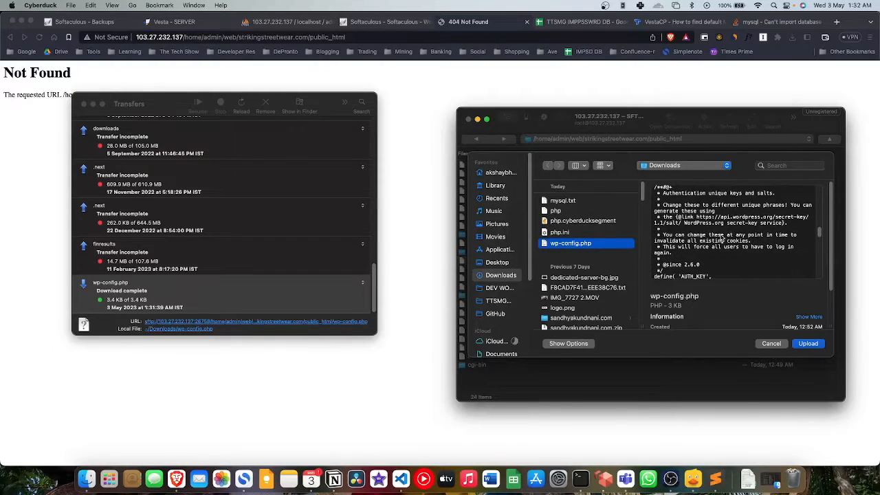
scroll(730, 255, up, 10)
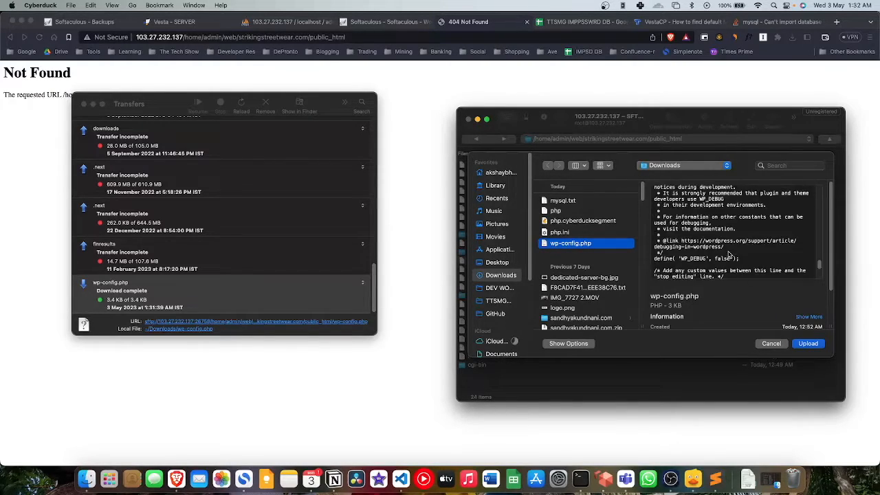
scroll(730, 255, down, 4)
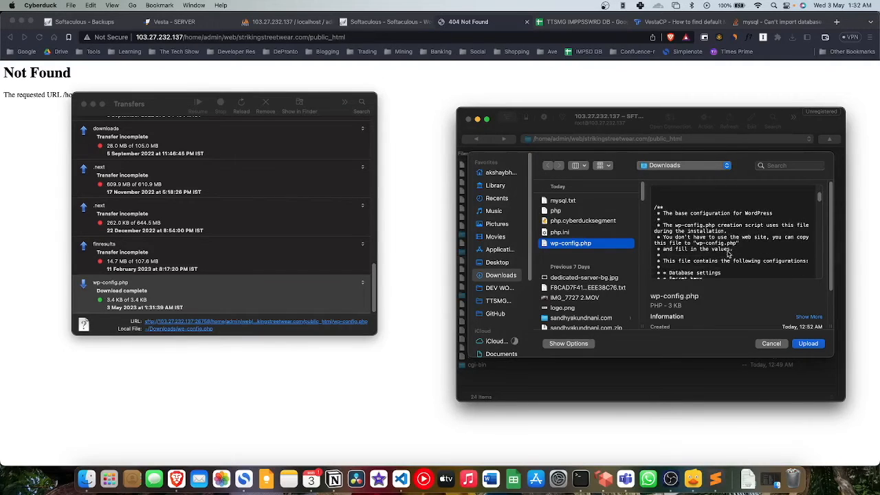
scroll(729, 256, down, 6)
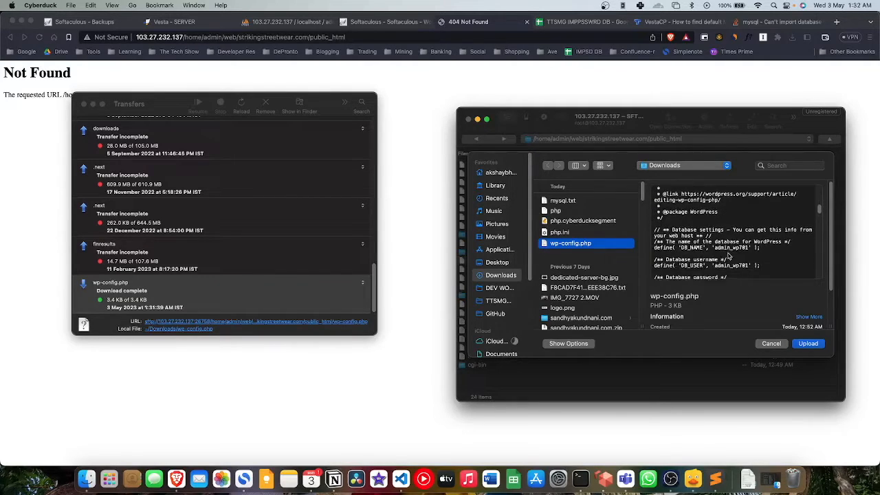
scroll(735, 235, up, 1)
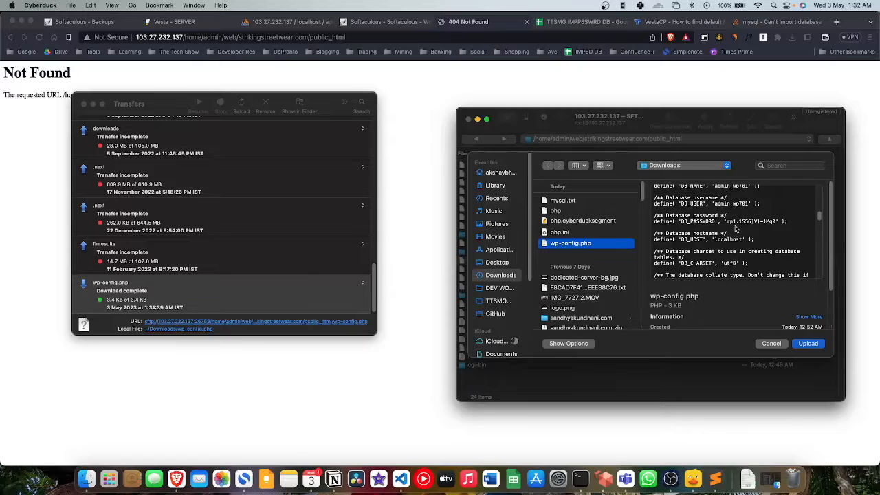
click(811, 344)
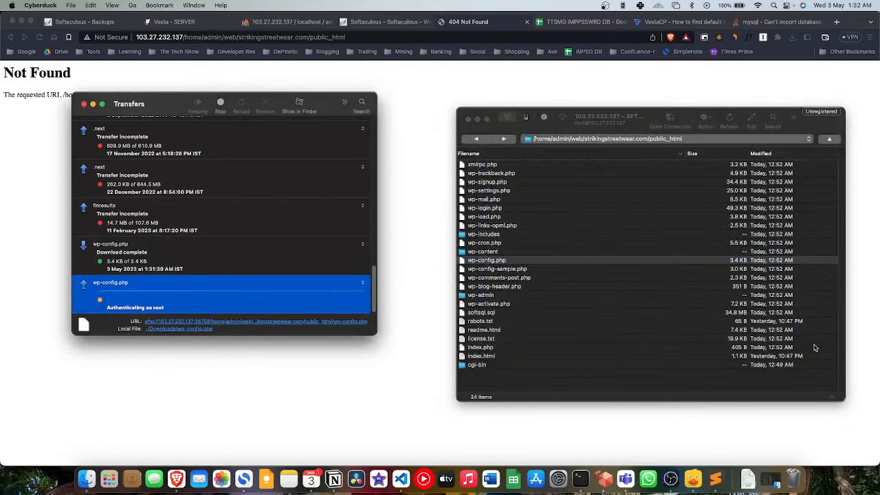
Step: Confirm overwriting the remote wp-config.php and set the @ A record to 103.27.232.137
click(296, 232)
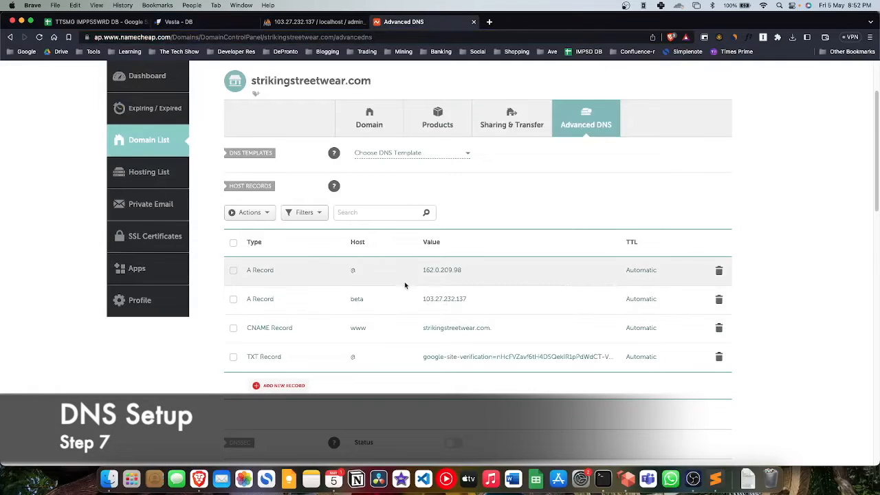
click(438, 274)
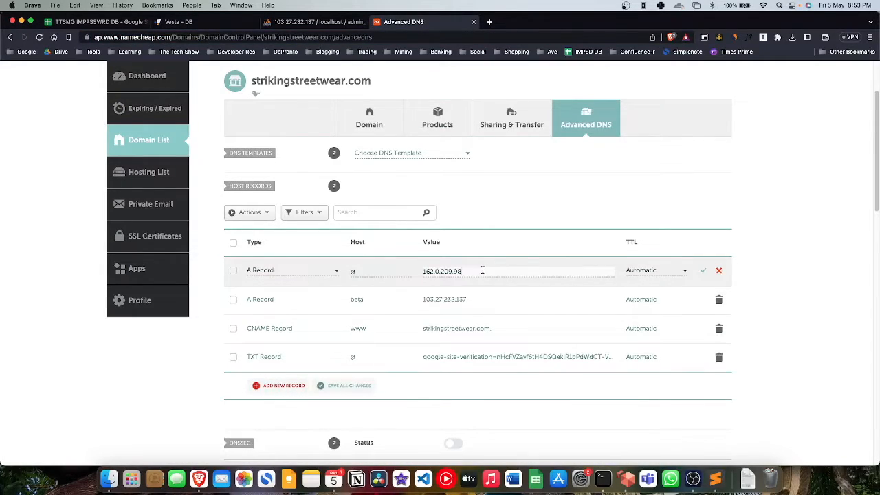
click(482, 270)
text(103.27.232.137)
drag(461, 271, 422, 271)
key(super+c)
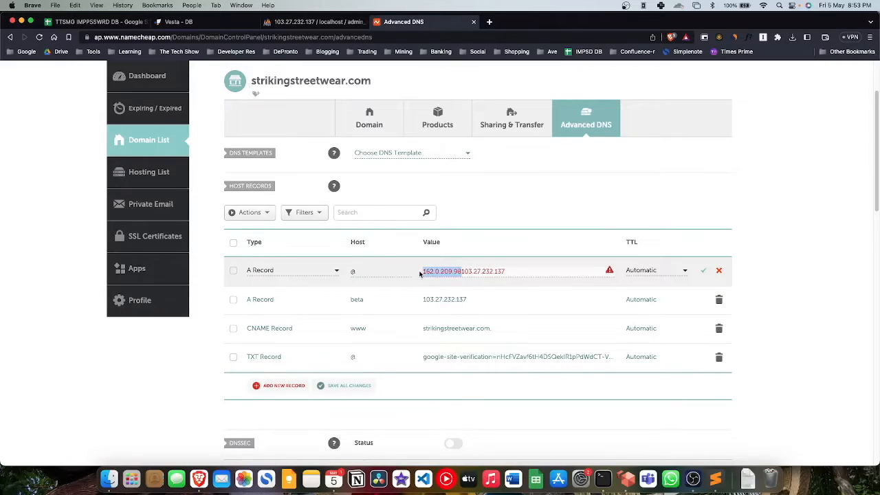
key(BackSpace)
Step: Set the beta A record to 162.0.209.98 and save both A record changes
click(440, 299)
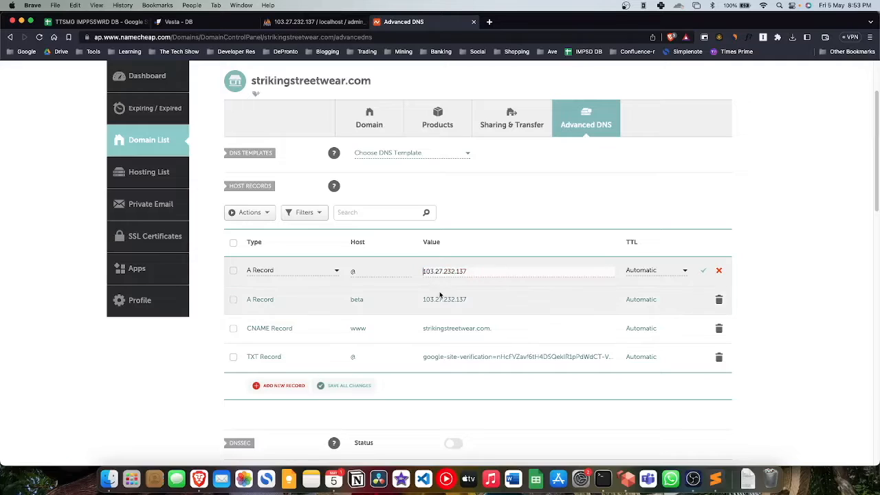
click(476, 301)
drag(476, 301, 419, 303)
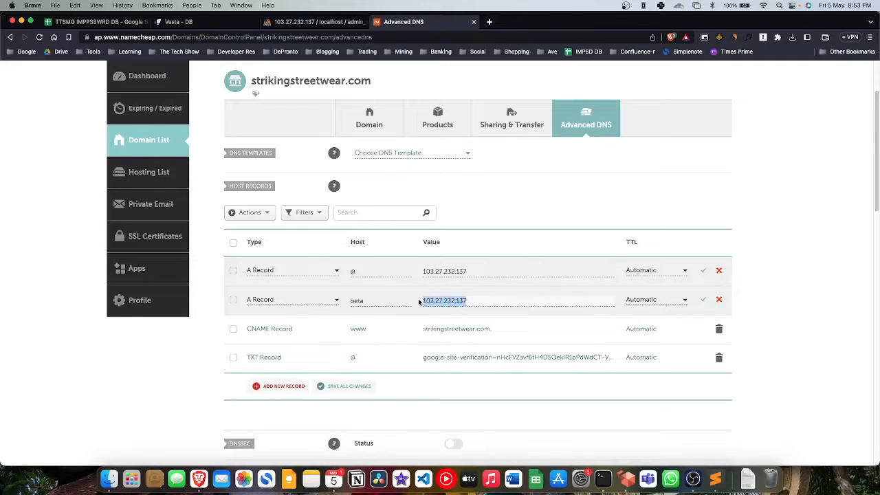
key(super+v)
click(701, 299)
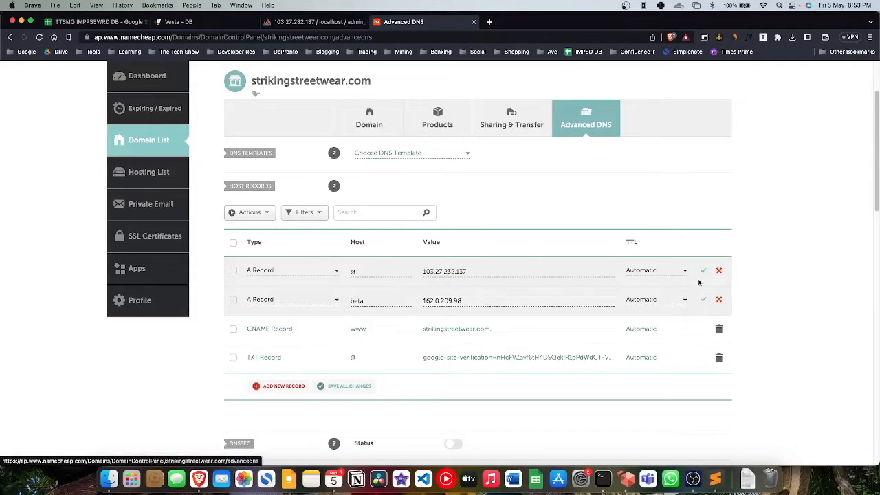
click(702, 273)
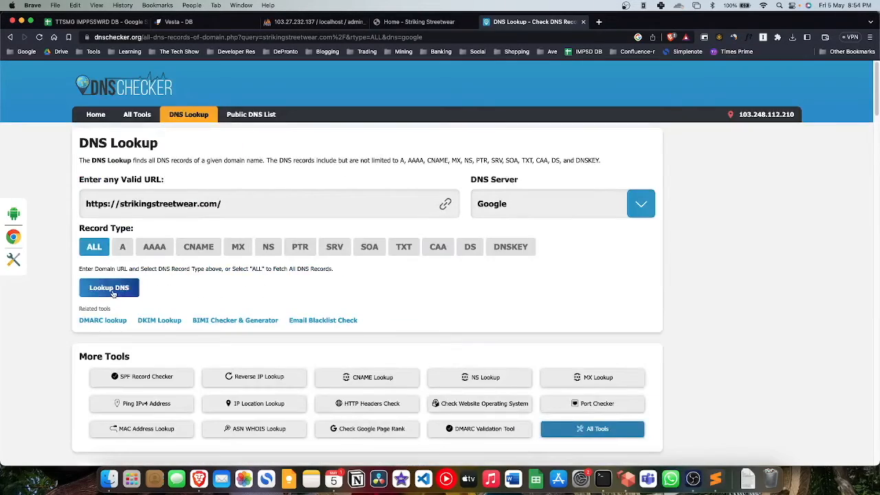
Step: Look up strikingstreetwear.com in DNS Checker and confirm its A record shows 103.27.232.137
click(103, 288)
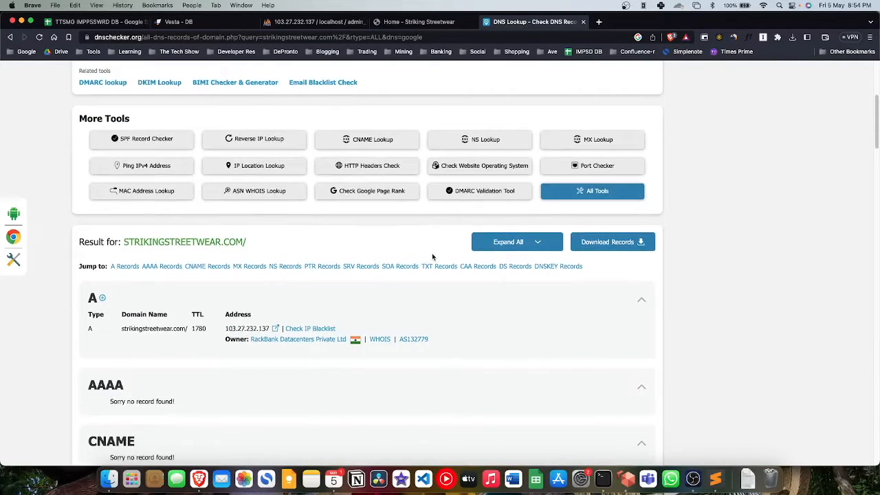
drag(223, 330, 254, 364)
click(252, 371)
scroll(449, 362, down, 1)
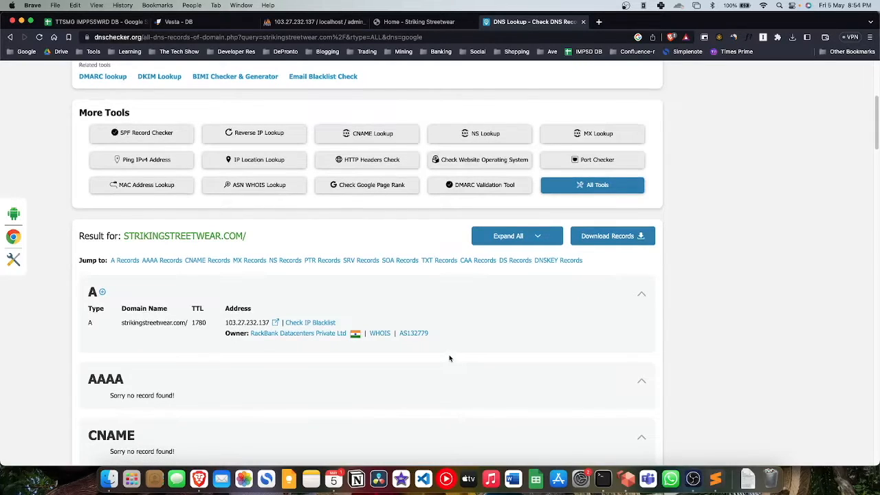
scroll(449, 358, down, 1)
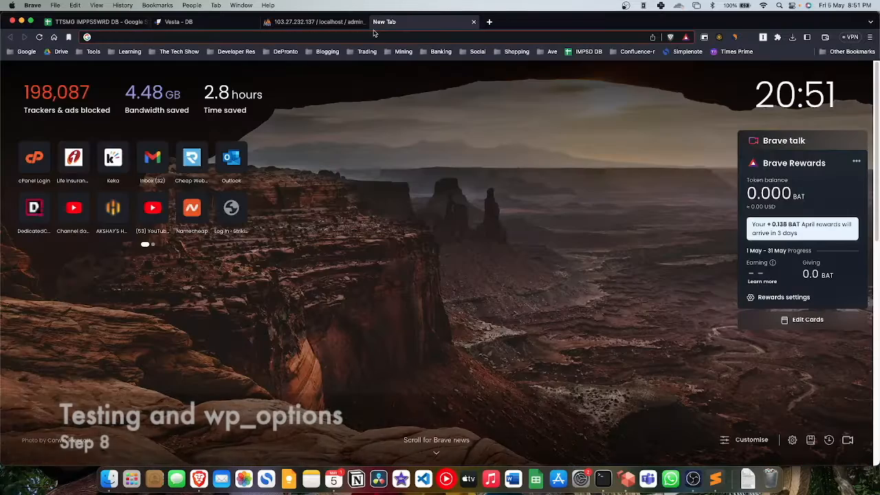
text(BETA)
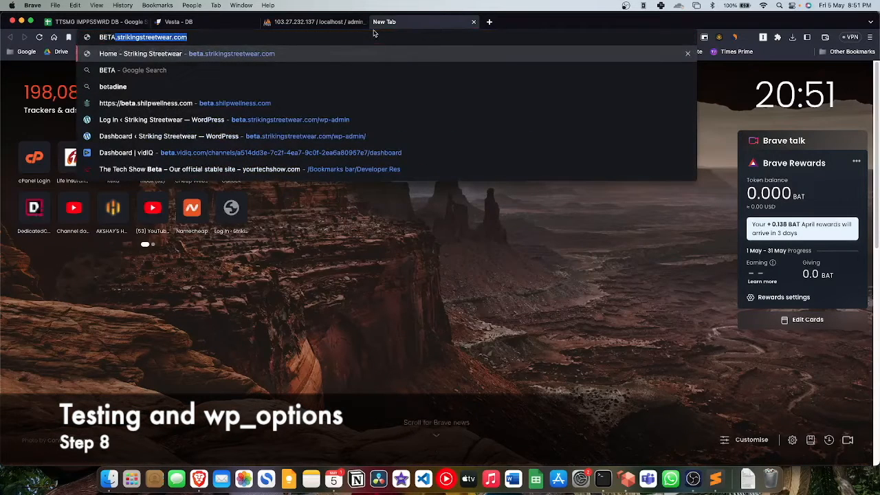
Step: Load the beta address, which redirects to the live home page, and open Cargos Pants
key(Return)
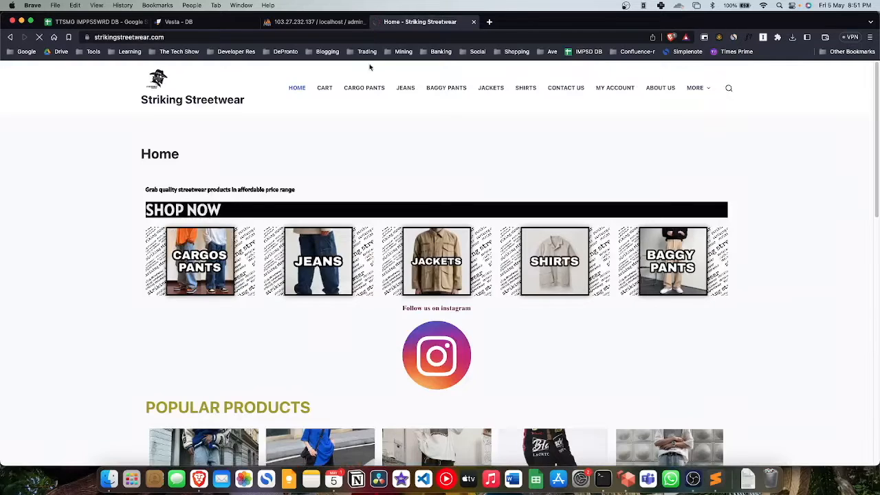
scroll(438, 217, down, 10)
scroll(439, 217, up, 10)
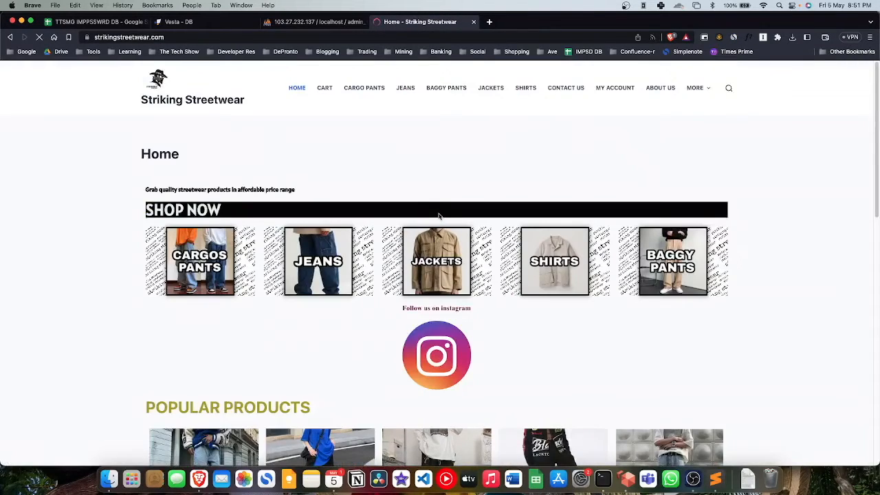
click(190, 245)
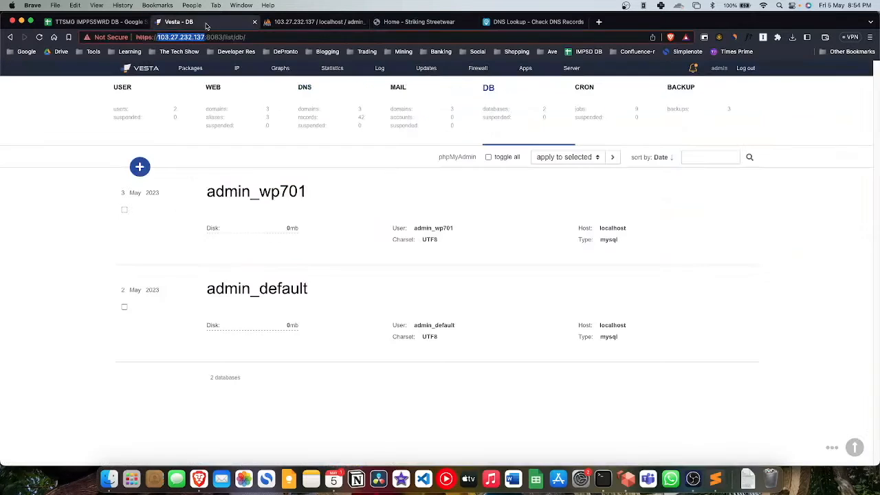
Step: Open the strikingstreetwear.com WordPress installation's management page in Softaculous
click(526, 68)
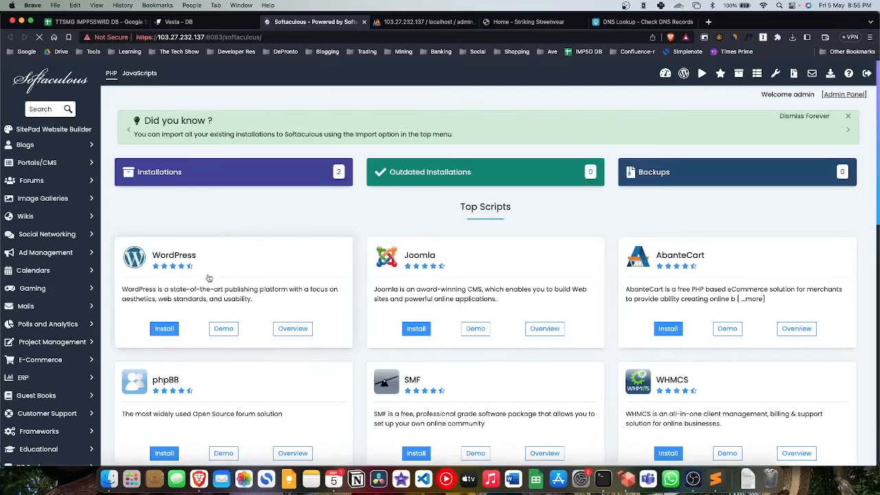
click(173, 257)
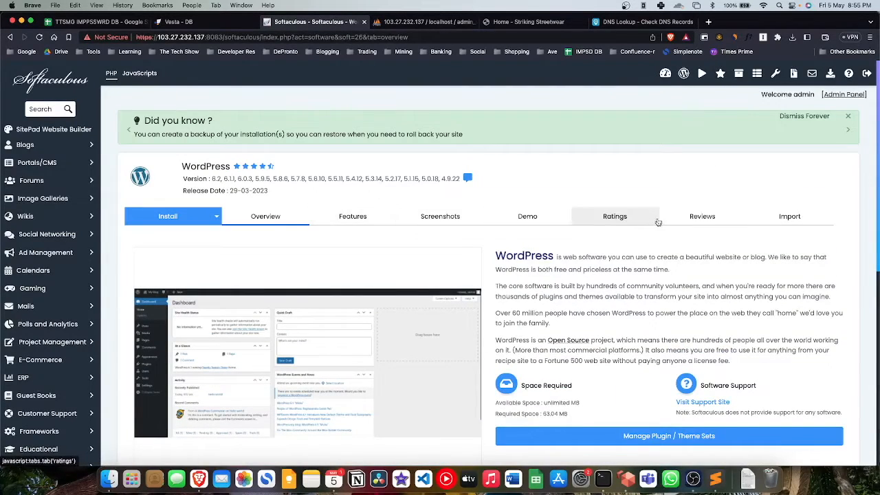
scroll(387, 263, down, 10)
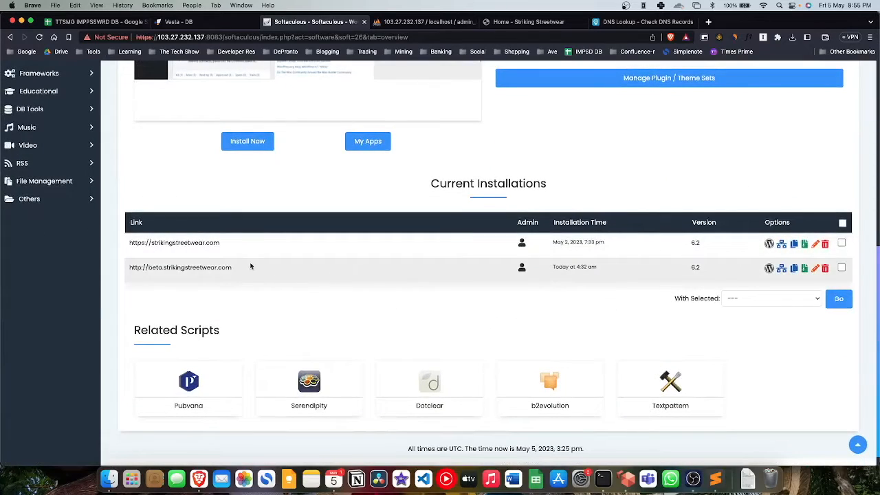
click(770, 244)
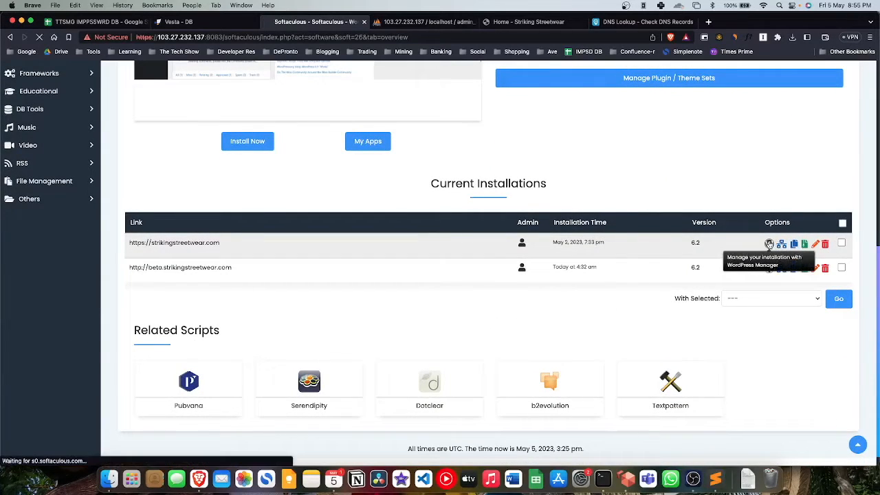
scroll(770, 244, down, 3)
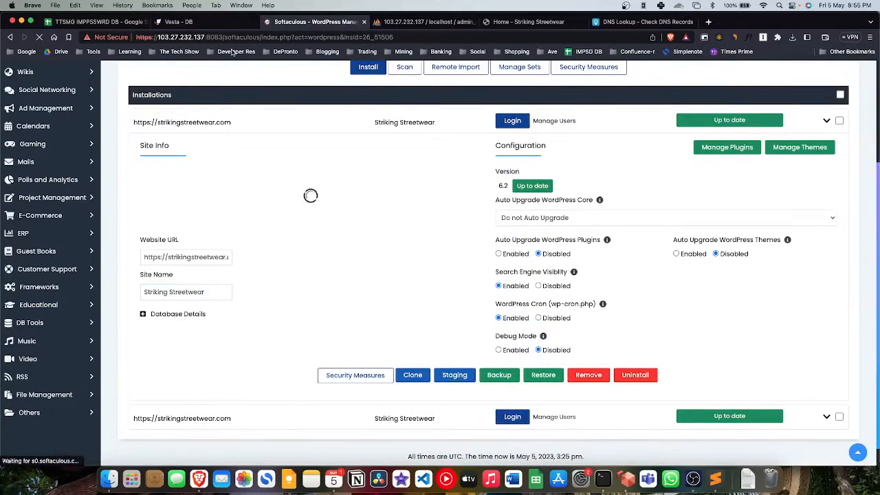
Step: Review the list of web domains in Vesta
click(217, 25)
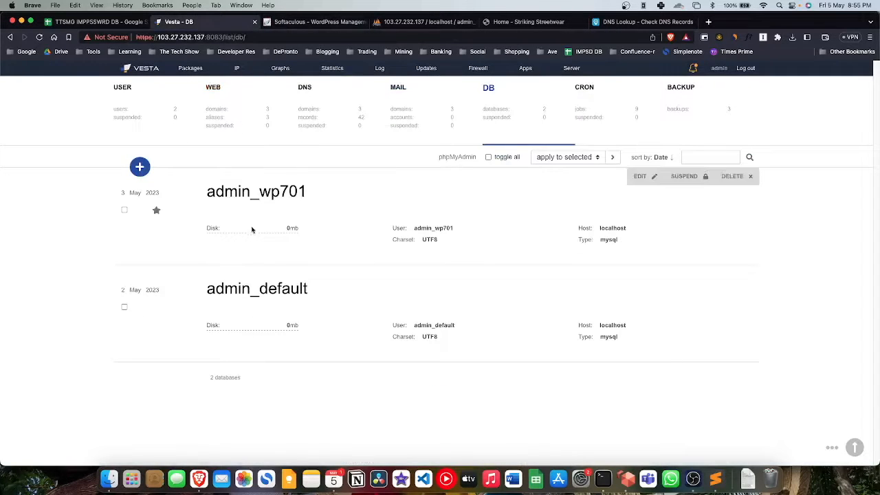
click(229, 96)
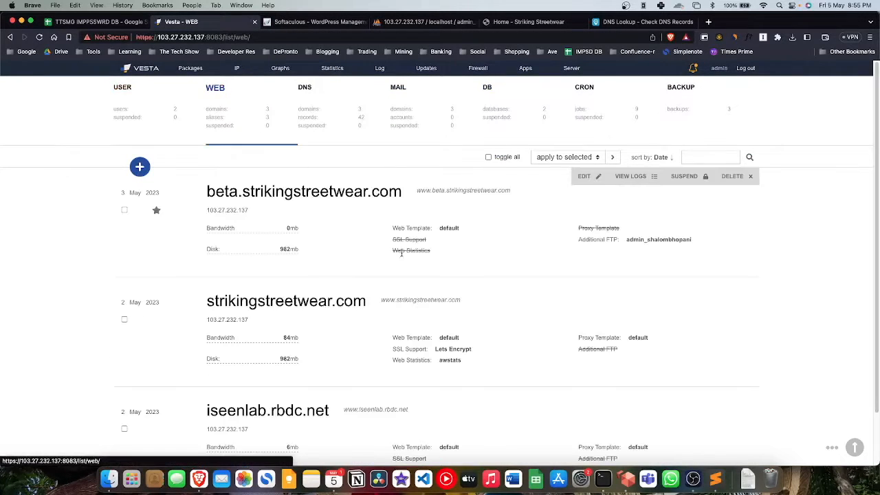
scroll(398, 253, down, 1)
scroll(401, 256, down, 1)
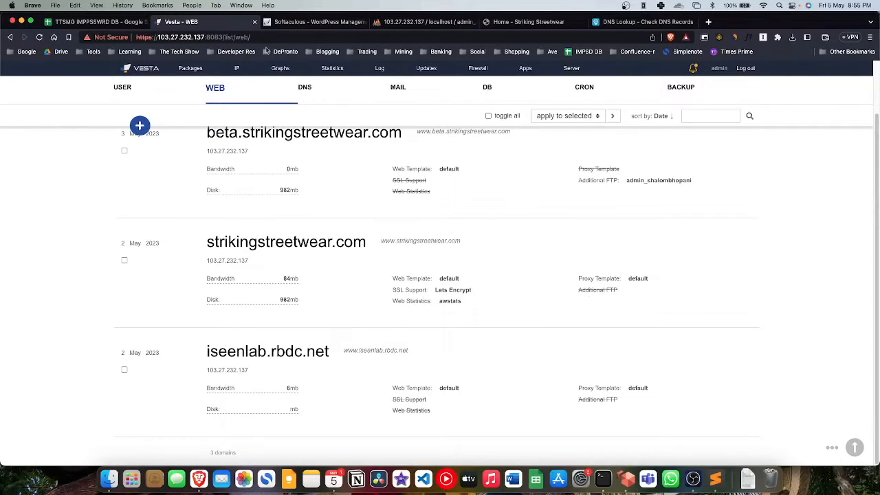
Step: Recheck the WordPress installation details, then return to the live Striking Streetwear storefront
click(292, 26)
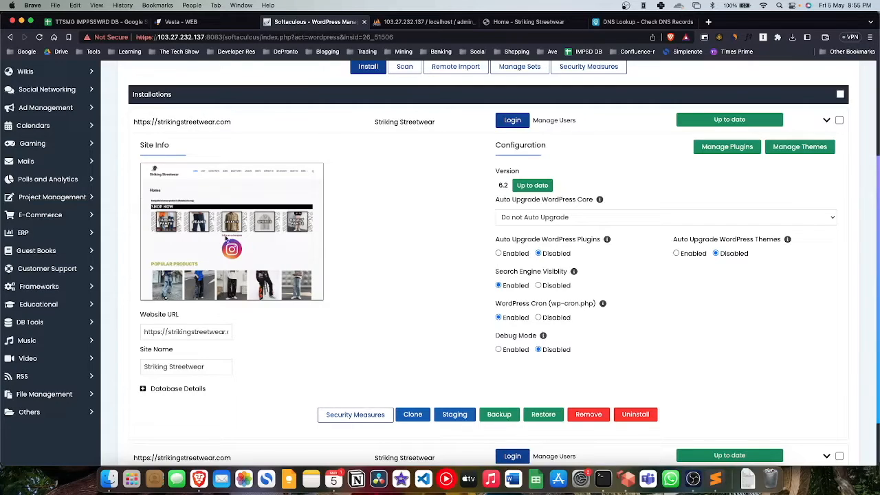
scroll(365, 306, down, 2)
scroll(366, 305, up, 5)
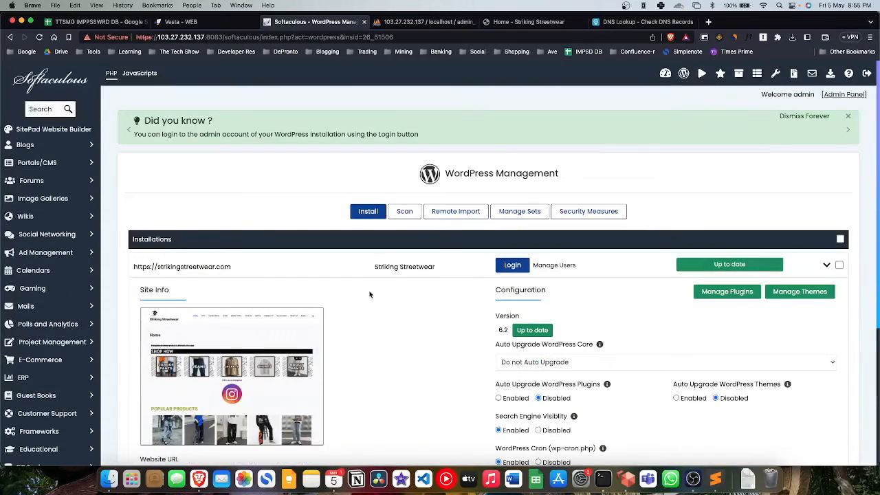
click(529, 21)
scroll(415, 200, down, 10)
scroll(416, 200, up, 10)
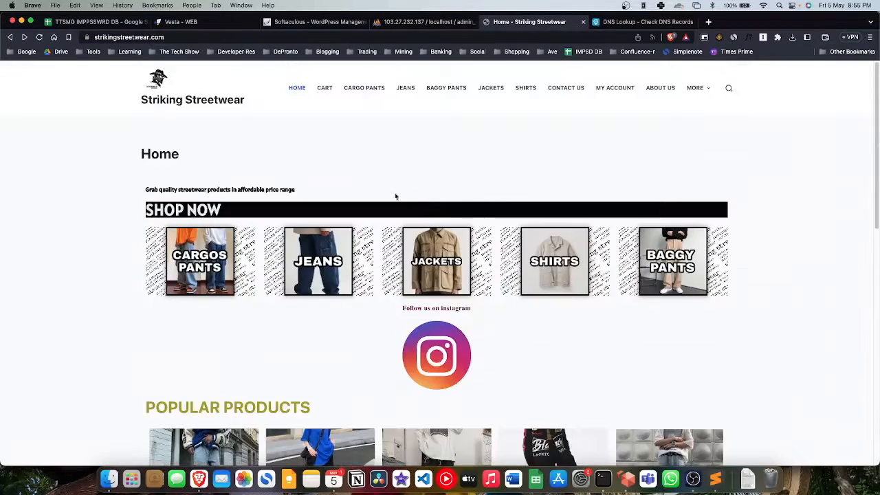
Step: Reload the storefront and check the WordPress 6.2 Dashboard at strikingstreetwear.com/wp-admin
click(40, 37)
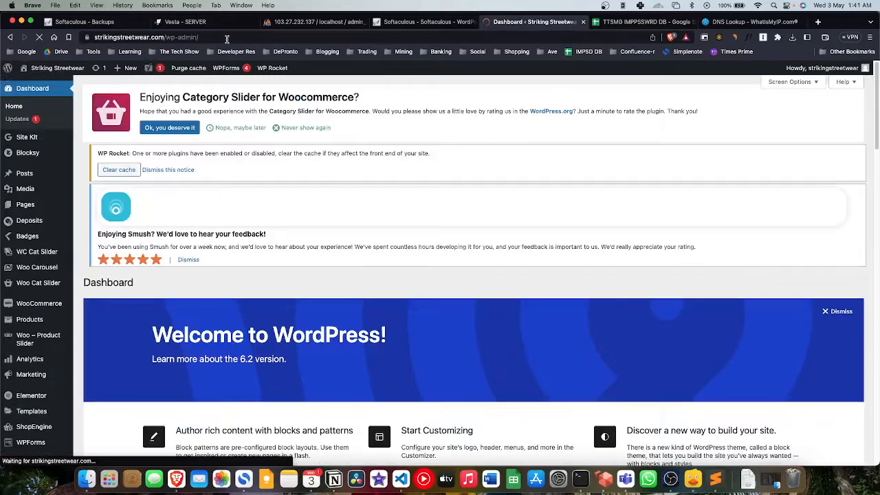
scroll(403, 121, down, 5)
scroll(350, 122, up, 5)
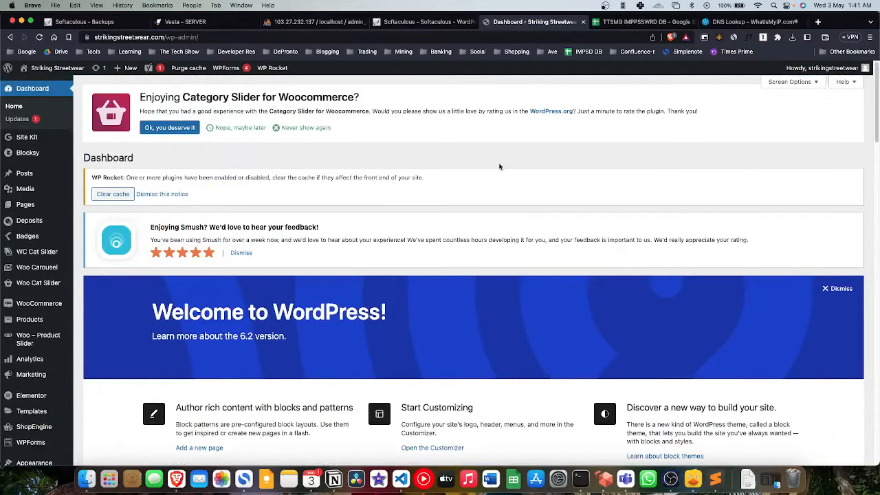